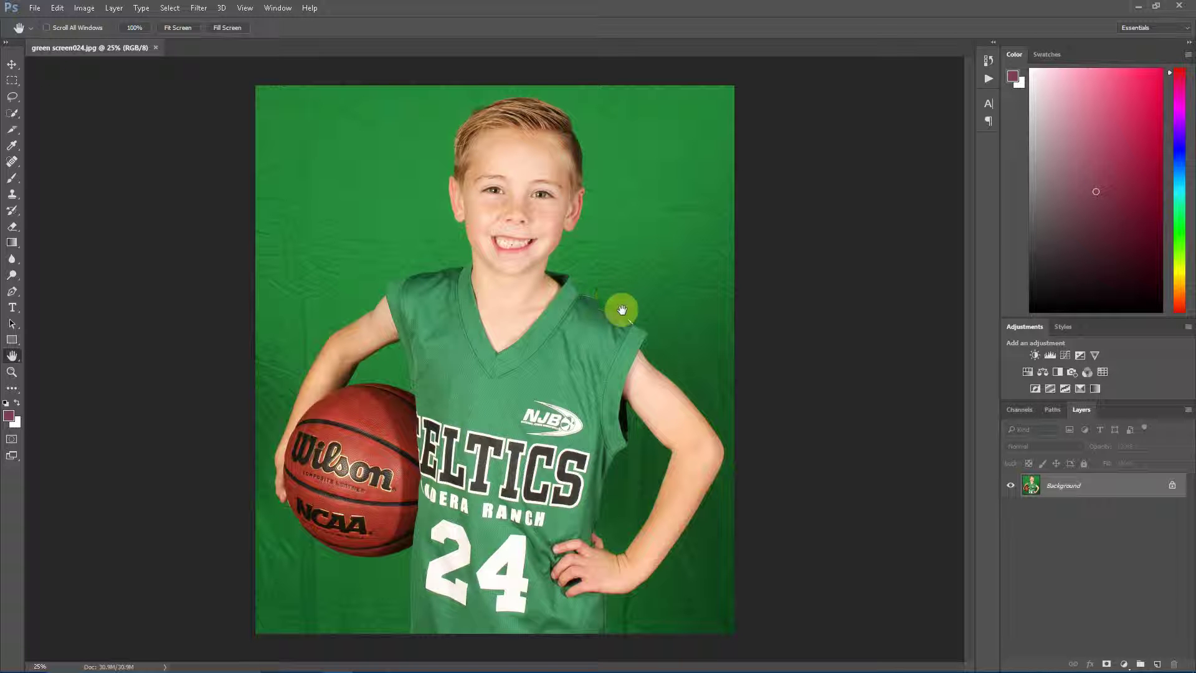
Open the Filter menu over green screen024.jpg to reach EZ Green Screen 5
{"action": "left_click", "coordinate": [509, 321]}
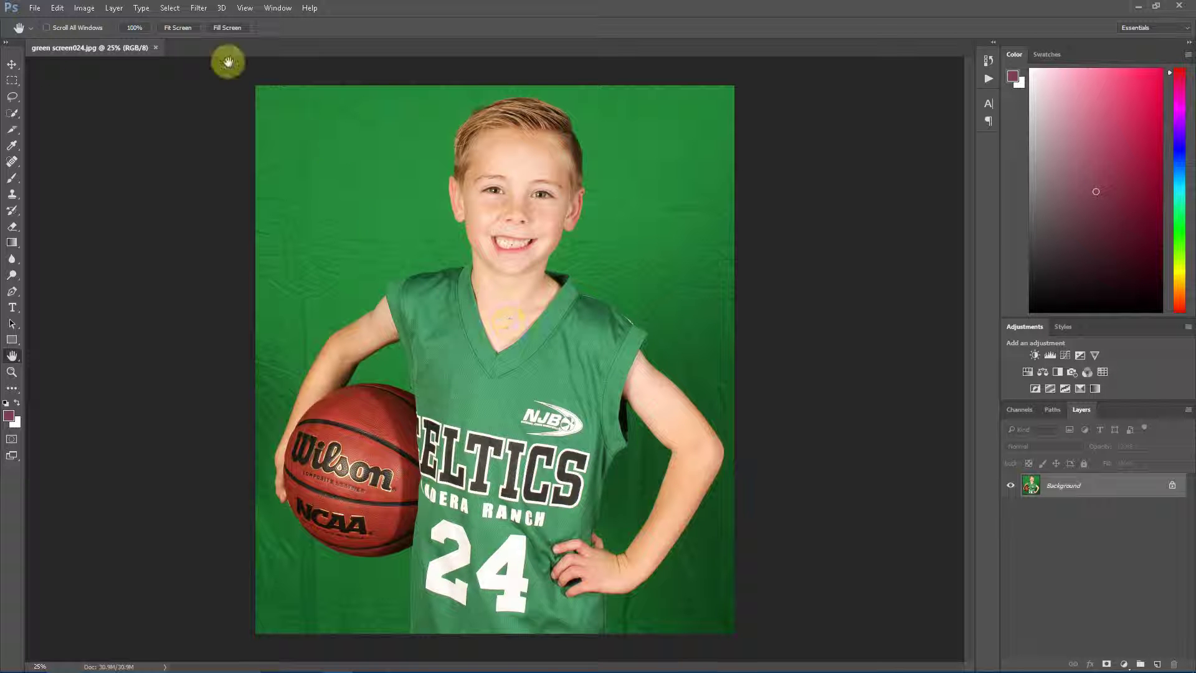
{"action": "left_click", "coordinate": [199, 8]}
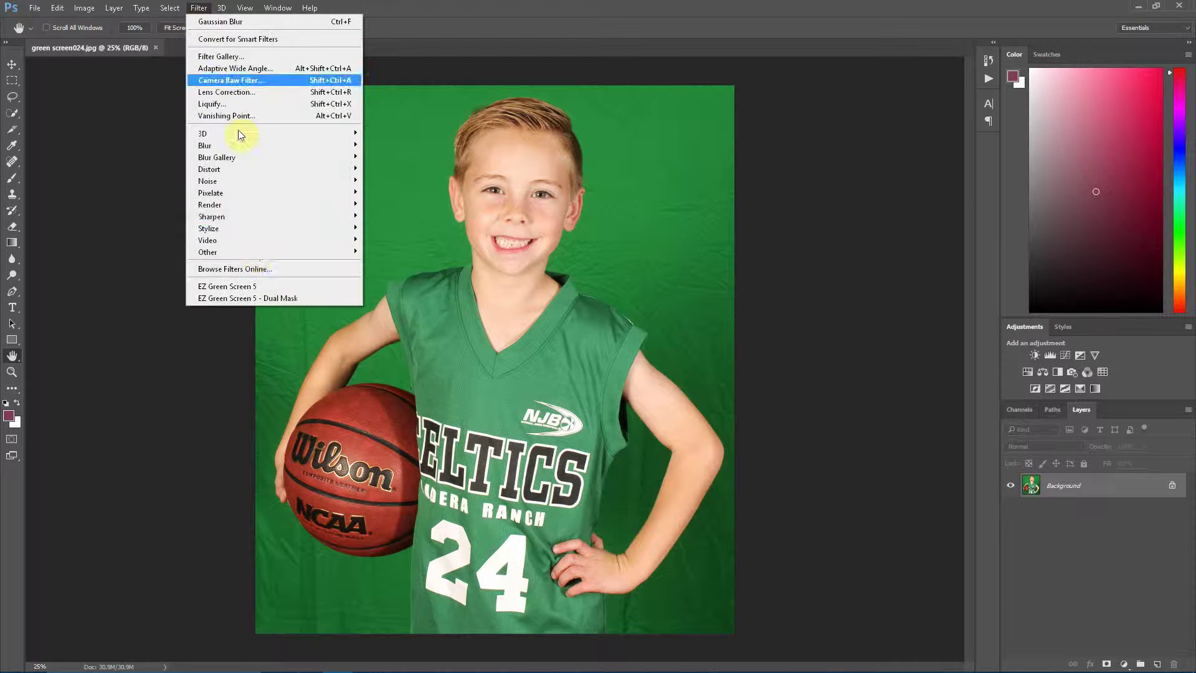
Run EZ Green Screen 5 to key out the green backdrop and move its panel aside
{"action": "left_click", "coordinate": [275, 286]}
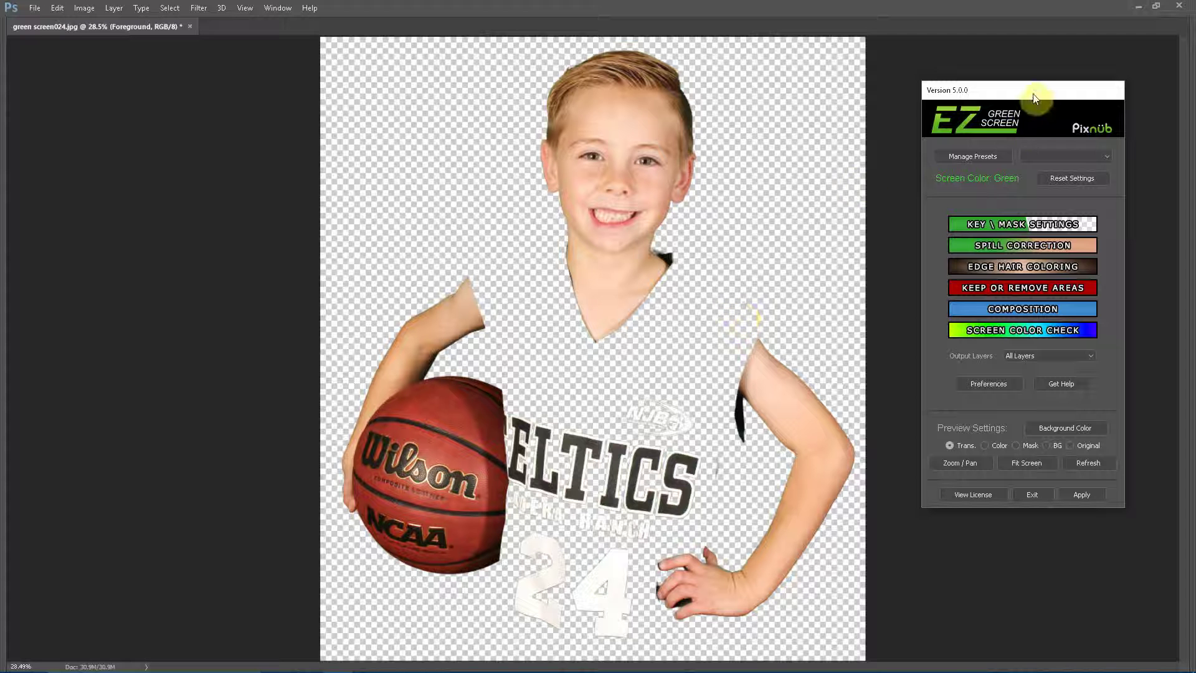
{"action": "left_click_drag", "start_coordinate": [1033, 95], "coordinate": [918, 149]}
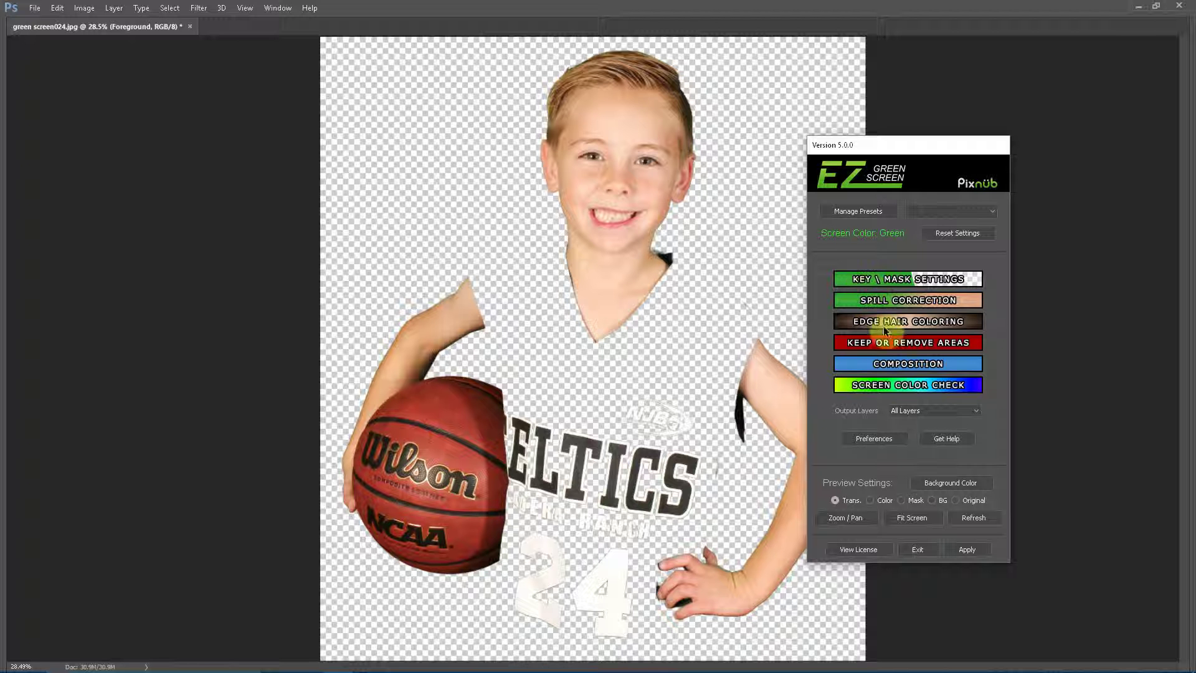
Show the Keep or Remove Areas tools, fit the photo to the window, and choose Polygon Lasso
{"action": "left_click", "coordinate": [916, 347]}
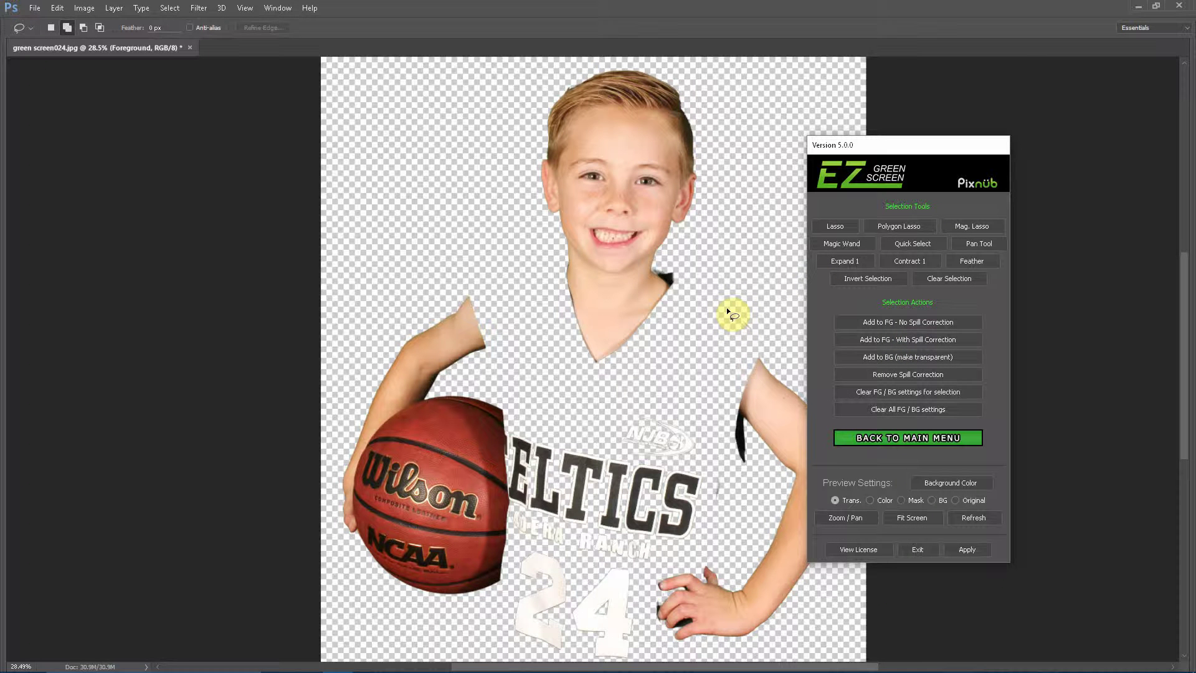
{"action": "key", "text": "ctrl+minus"}
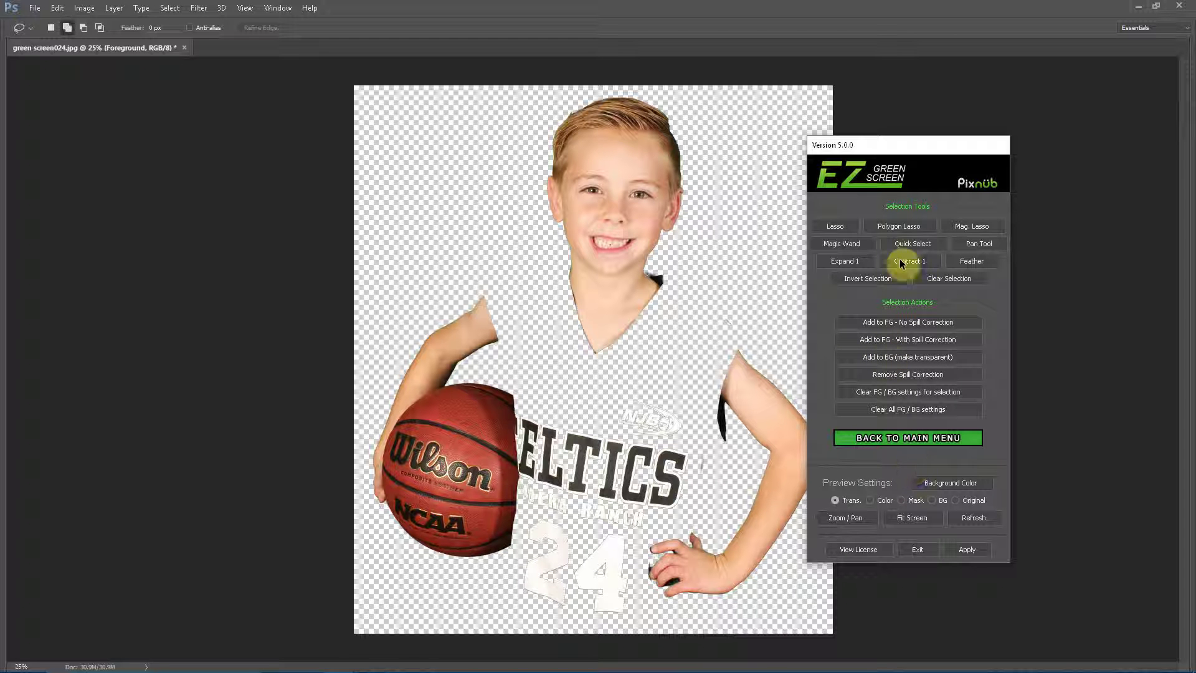
{"action": "left_click", "coordinate": [898, 228]}
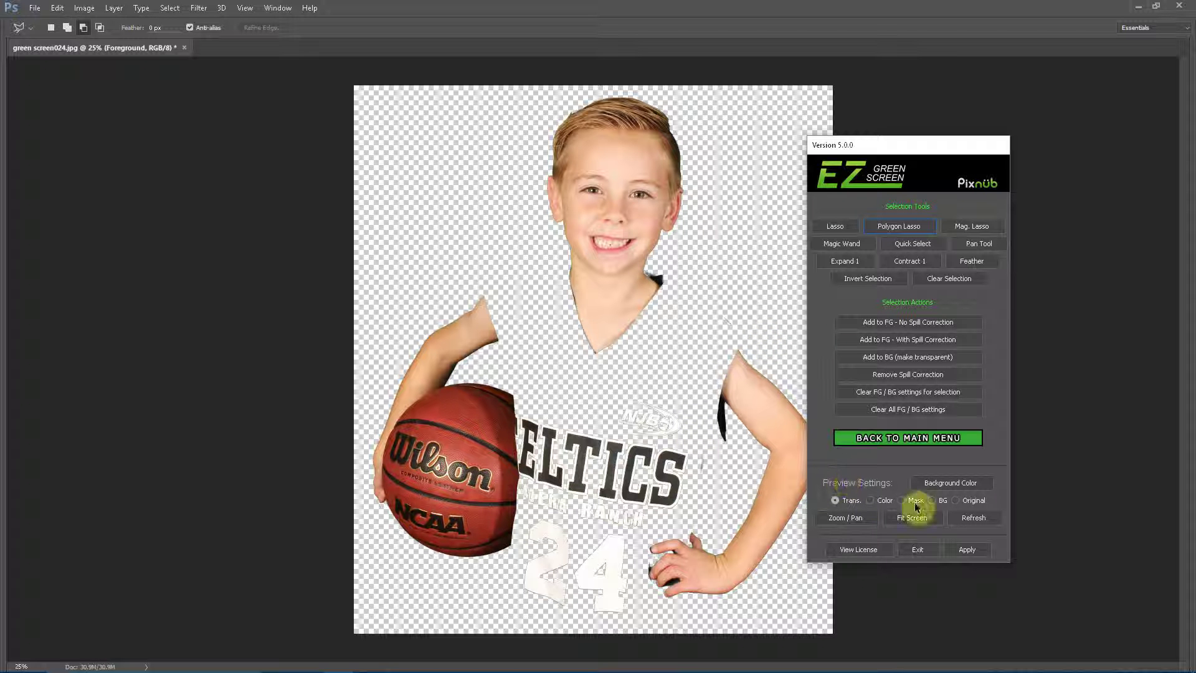
Preview the Original photo and outline the jersey from below the ball up to the neckline
{"action": "left_click", "coordinate": [955, 501]}
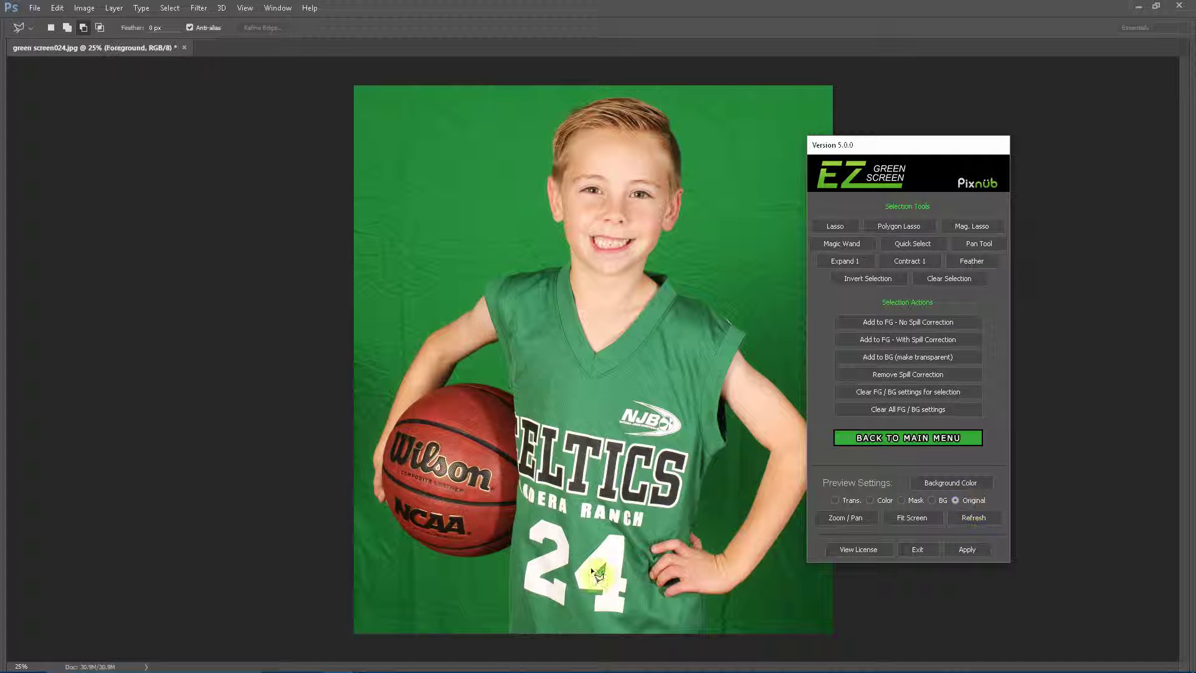
{"action": "left_click", "coordinate": [511, 635]}
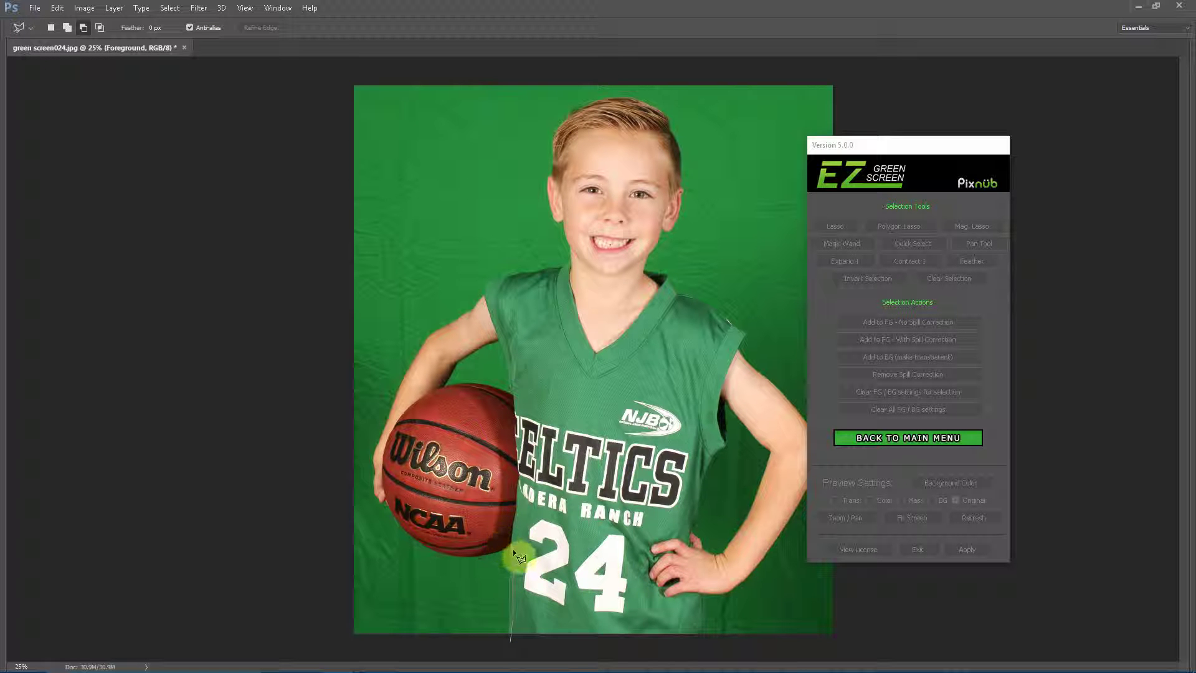
{"action": "left_click", "coordinate": [496, 539]}
{"action": "left_click", "coordinate": [506, 349]}
{"action": "left_click", "coordinate": [491, 285]}
{"action": "left_click", "coordinate": [566, 270]}
{"action": "left_click", "coordinate": [608, 271]}
{"action": "left_click", "coordinate": [664, 276]}
Finish the jersey outline down the far side and add it to foreground with no spill correction
{"action": "left_click", "coordinate": [696, 302]}
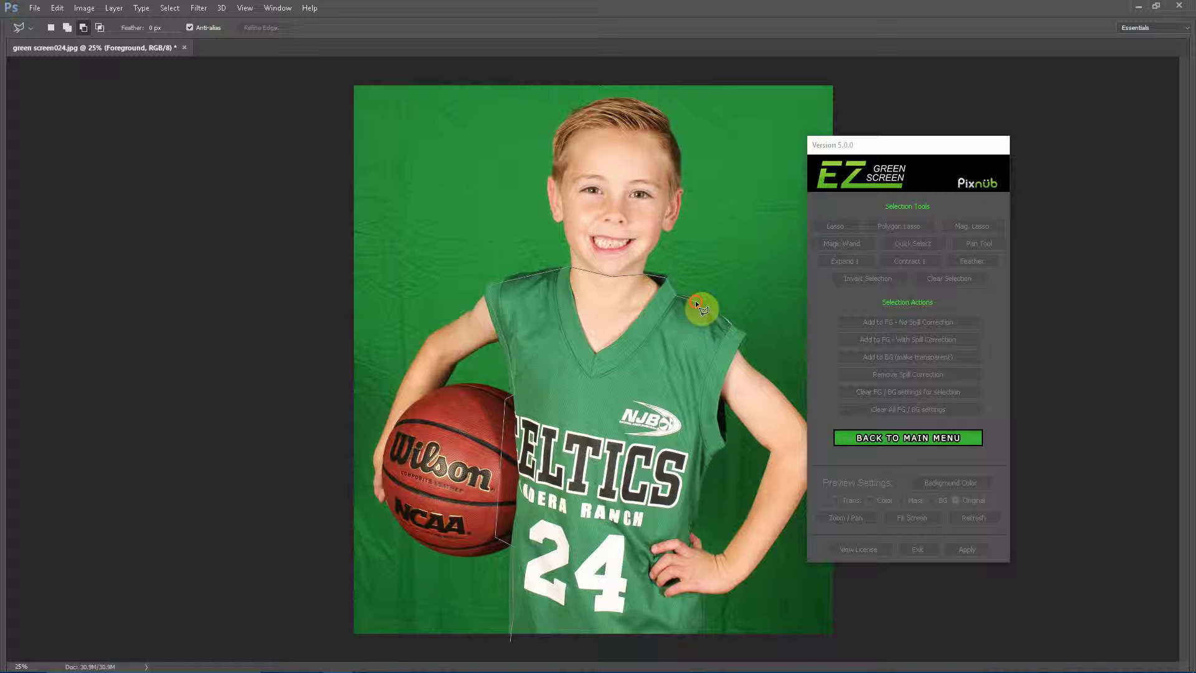
{"action": "left_click", "coordinate": [742, 336]}
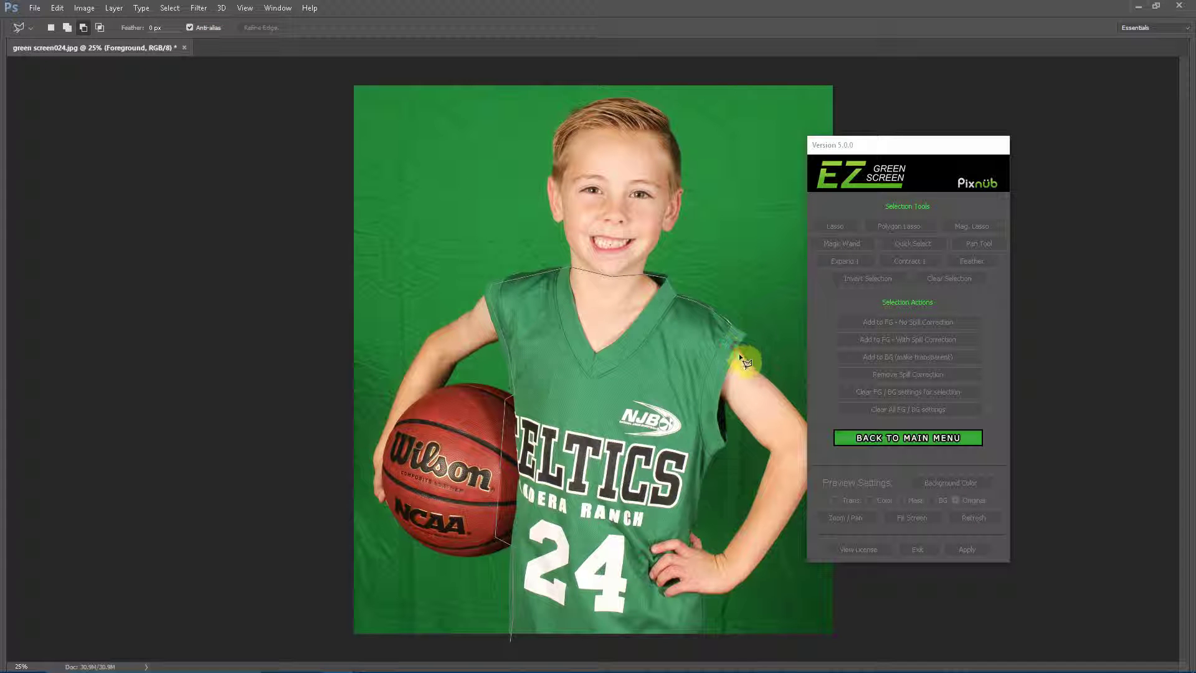
{"action": "left_click", "coordinate": [723, 402]}
{"action": "left_click", "coordinate": [687, 536]}
{"action": "left_click", "coordinate": [697, 573]}
{"action": "left_click", "coordinate": [696, 644]}
{"action": "double_click", "coordinate": [629, 648]}
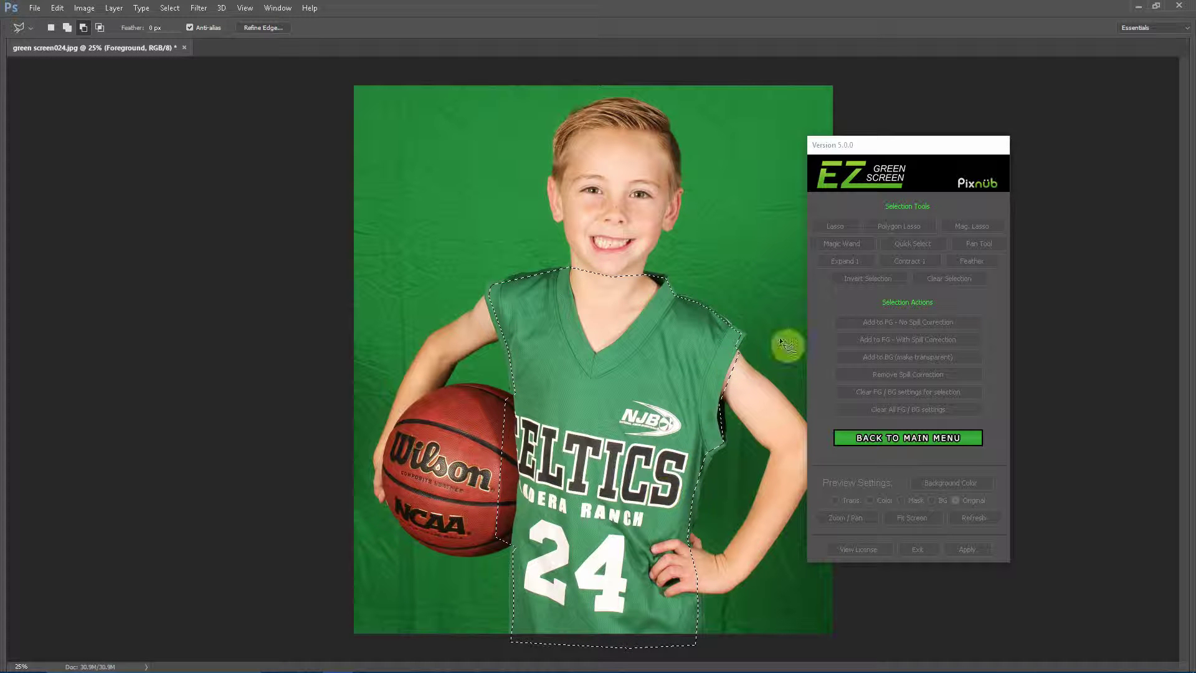
{"action": "left_click", "coordinate": [950, 324]}
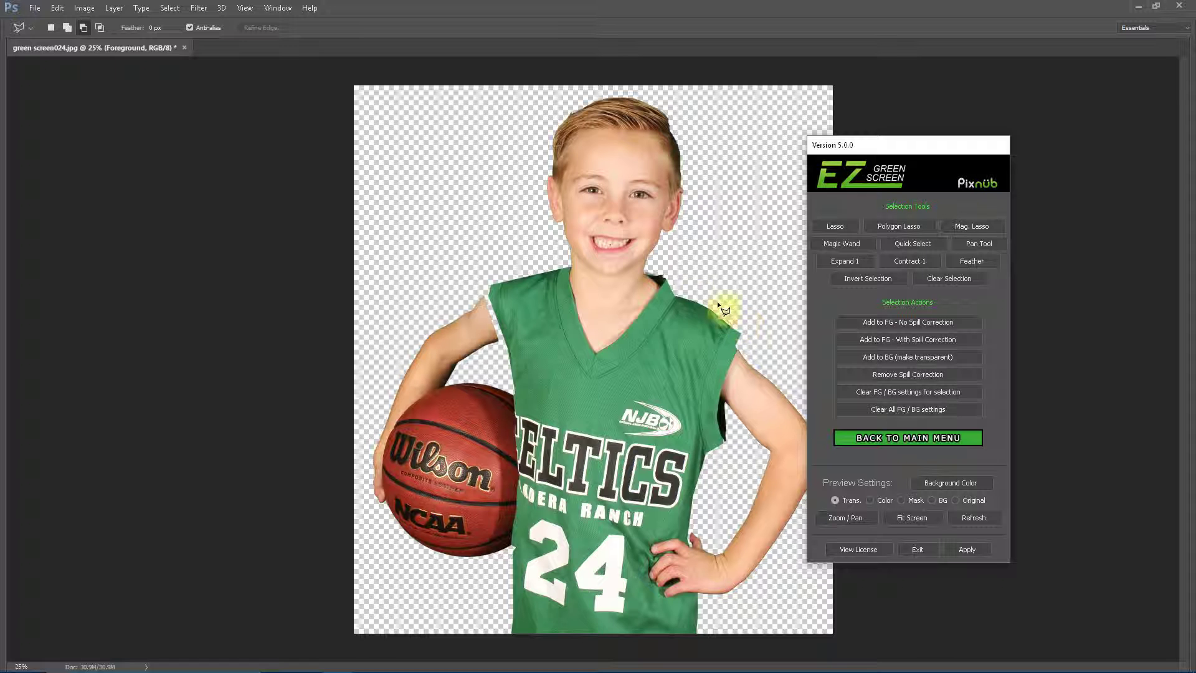
Zoom and pan in on the boy's collar and shoulder, then preview the Original photo
{"action": "key", "text": "ctrl+plus"}
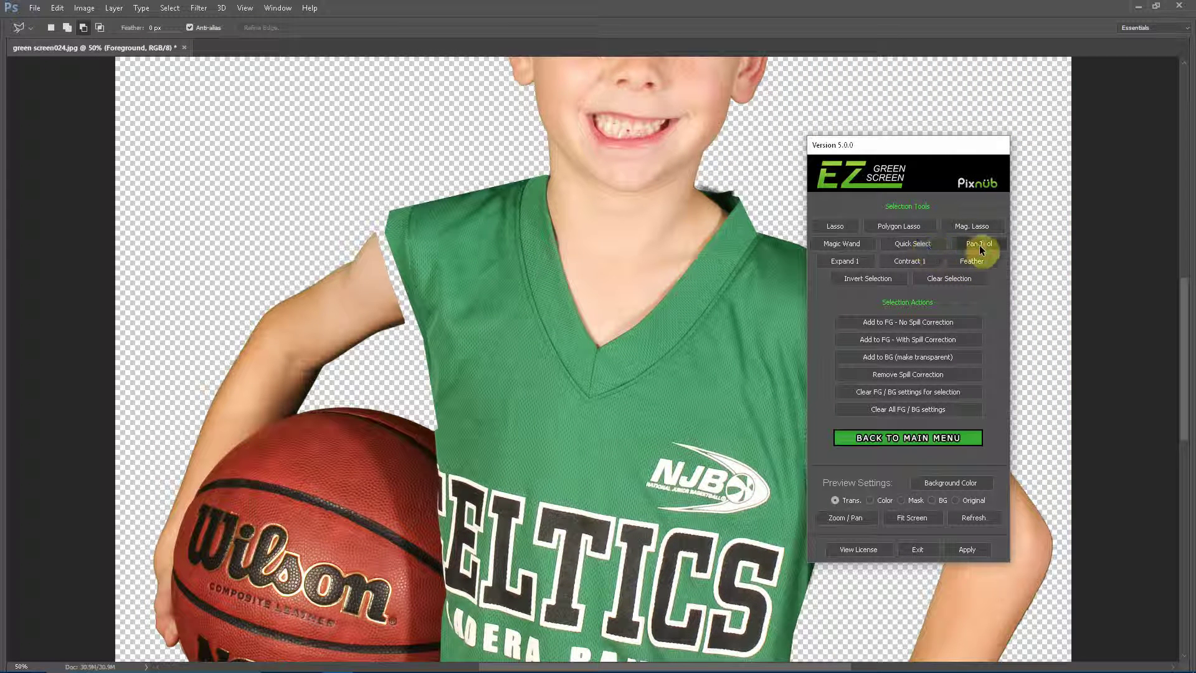
{"action": "left_click", "coordinate": [980, 245]}
{"action": "left_click_drag", "start_coordinate": [773, 261], "coordinate": [494, 364]}
{"action": "left_click", "coordinate": [542, 366], "text": "ctrl"}
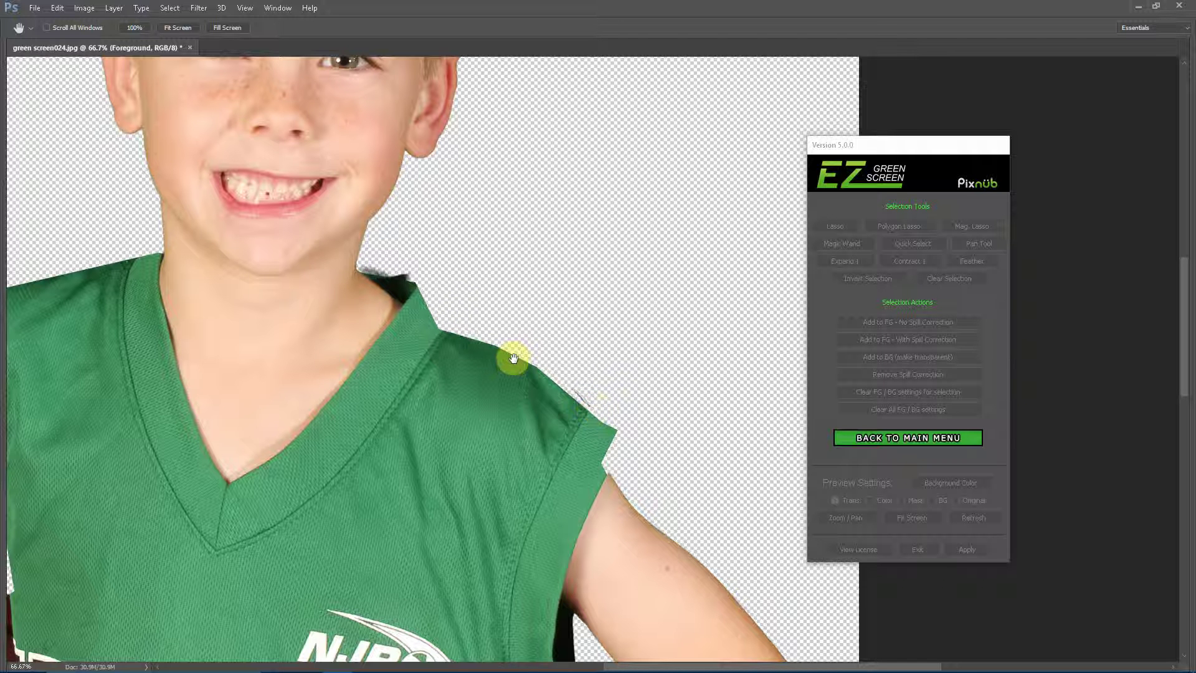
{"action": "left_click", "coordinate": [827, 303]}
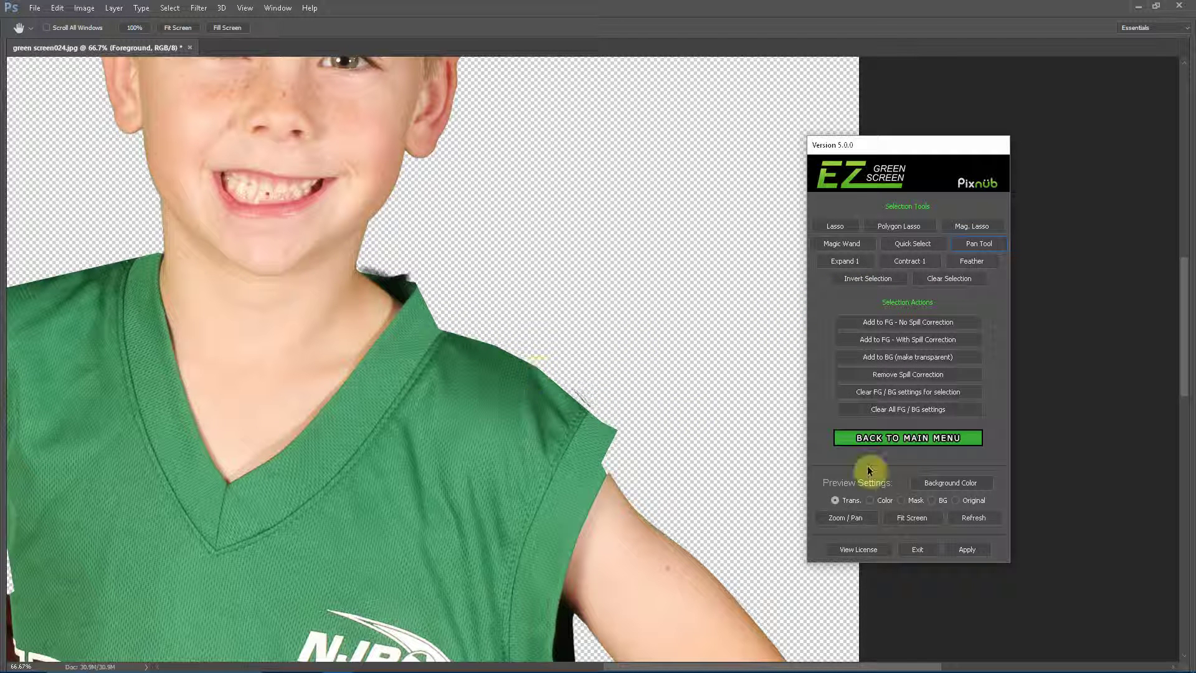
{"action": "left_click", "coordinate": [955, 501]}
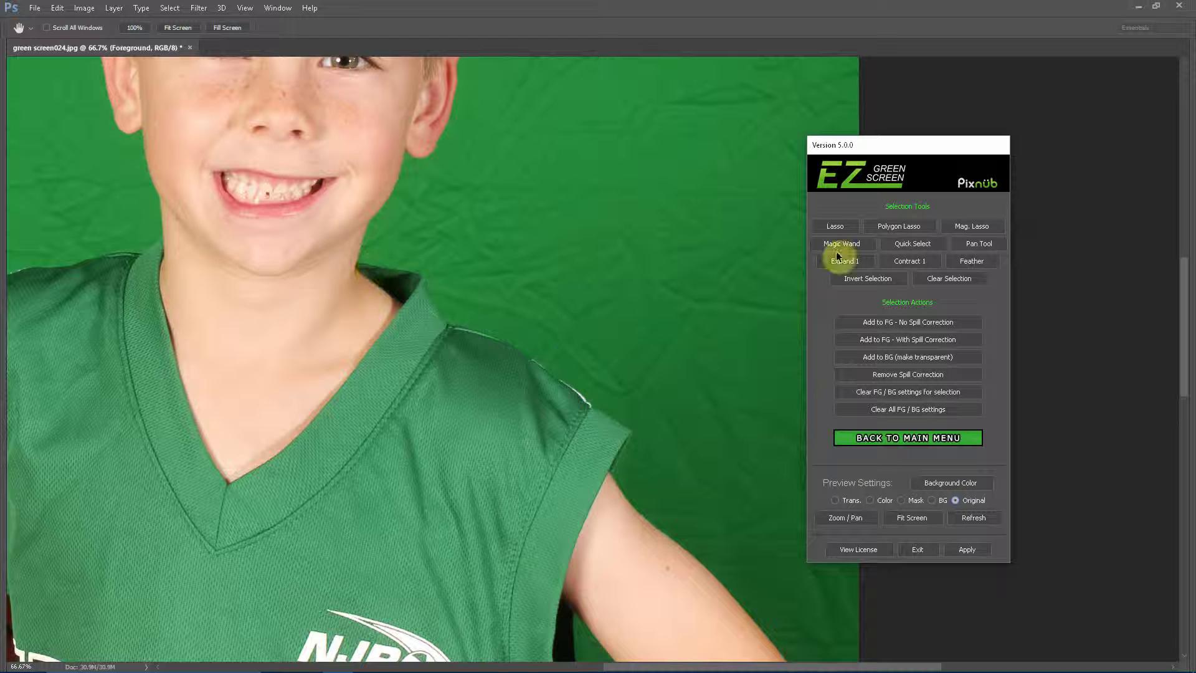
Switch to Quick Select and change its brush size from 50 to 40 px
{"action": "left_click", "coordinate": [928, 247]}
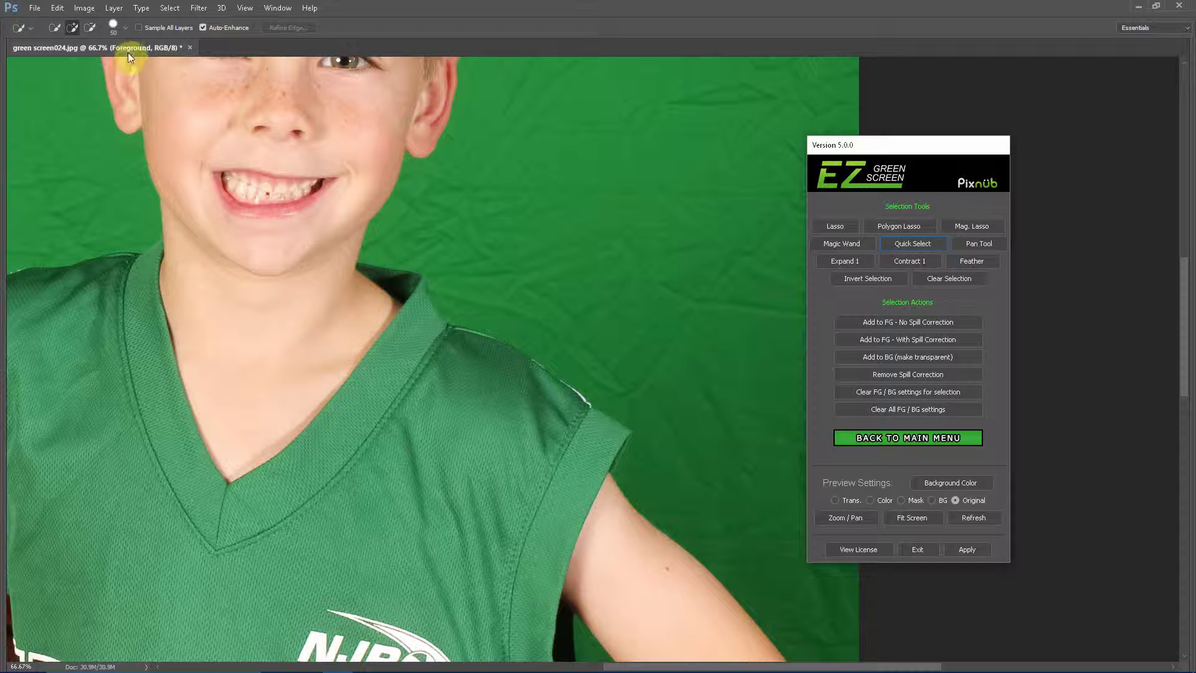
{"action": "left_click", "coordinate": [127, 30]}
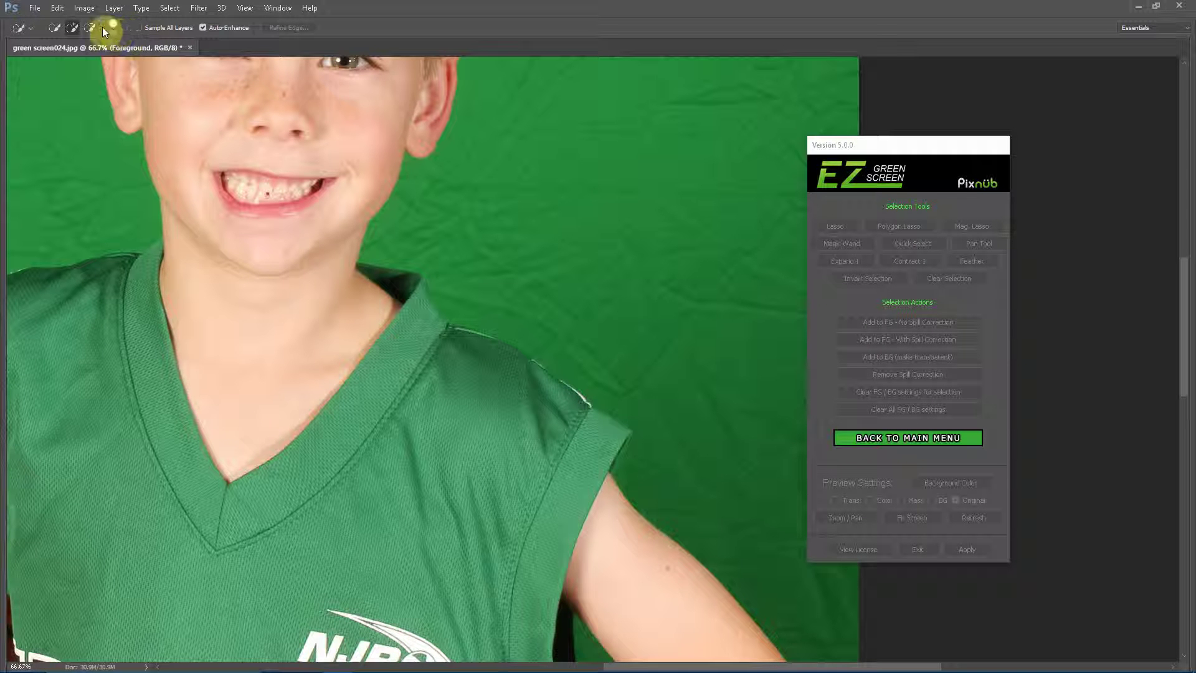
{"action": "left_click", "coordinate": [123, 28]}
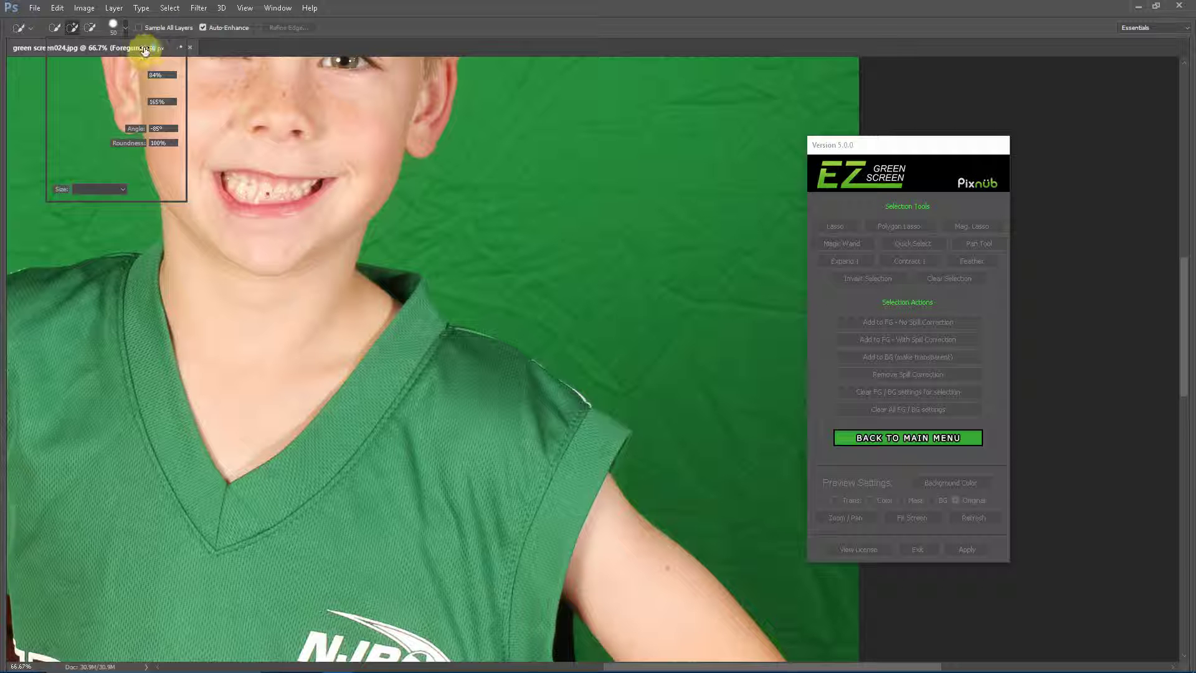
{"action": "left_click", "coordinate": [143, 50]}
{"action": "type", "text": "40"}
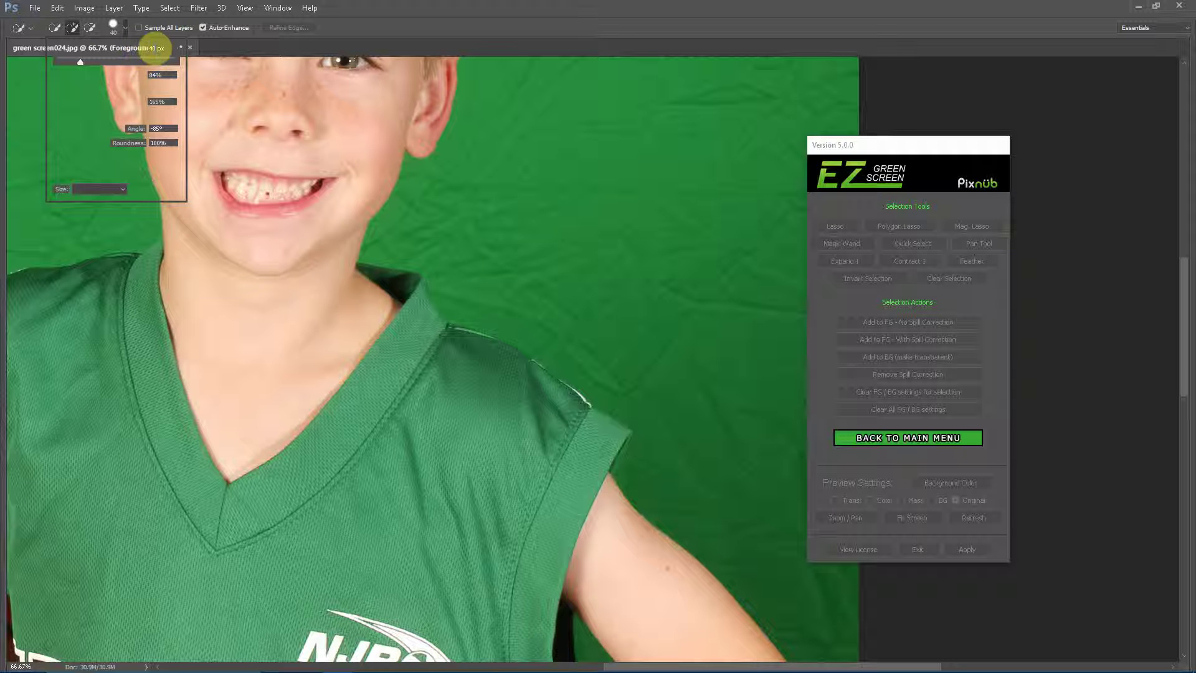
{"action": "key", "text": "Return"}
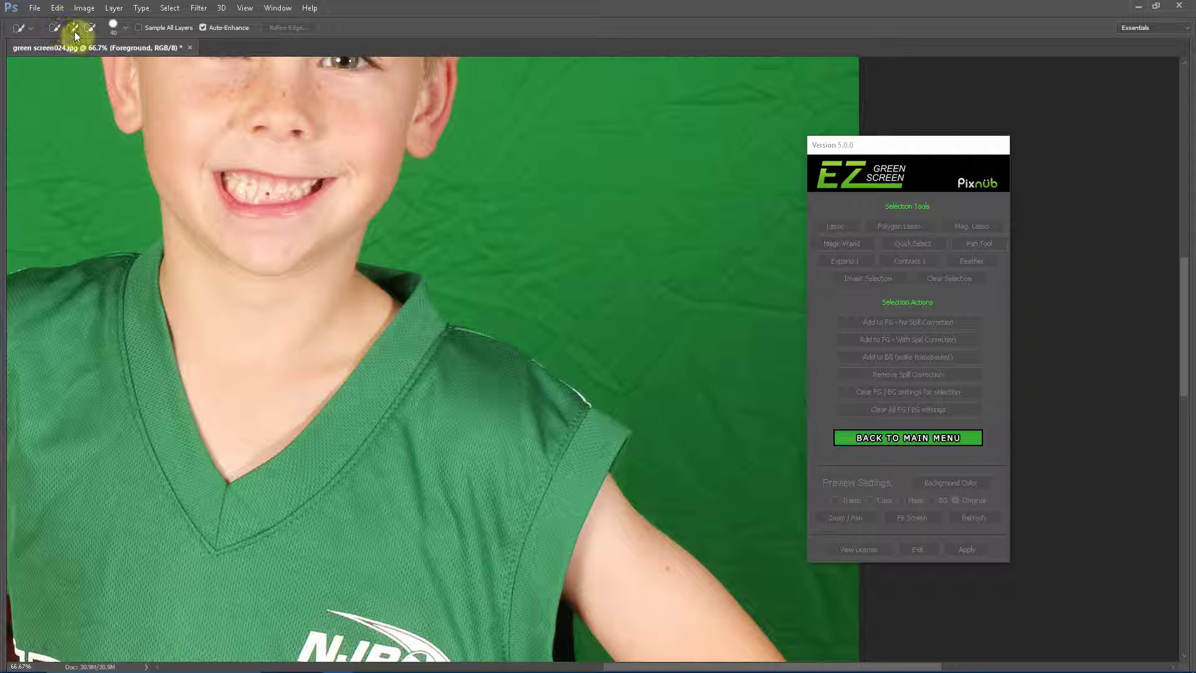
Turn on auto-enhance and quick-select the jersey edge from neck along shoulder to sleeve, trimming off green
{"action": "left_click", "coordinate": [204, 27]}
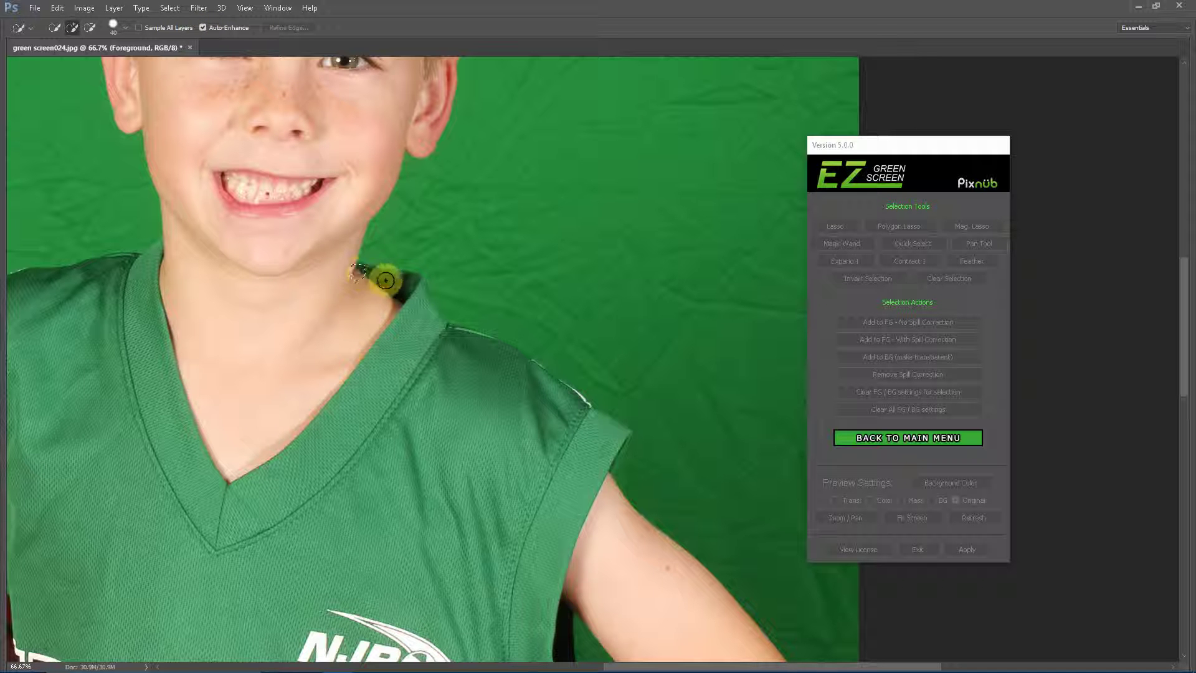
{"action": "mouse_move", "coordinate": [385, 280]}
{"action": "left_mouse_down"}
{"action": "mouse_move", "coordinate": [427, 317]}
{"action": "mouse_move", "coordinate": [418, 286]}
{"action": "mouse_move", "coordinate": [442, 341]}
{"action": "mouse_move", "coordinate": [492, 359]}
{"action": "left_mouse_up"}
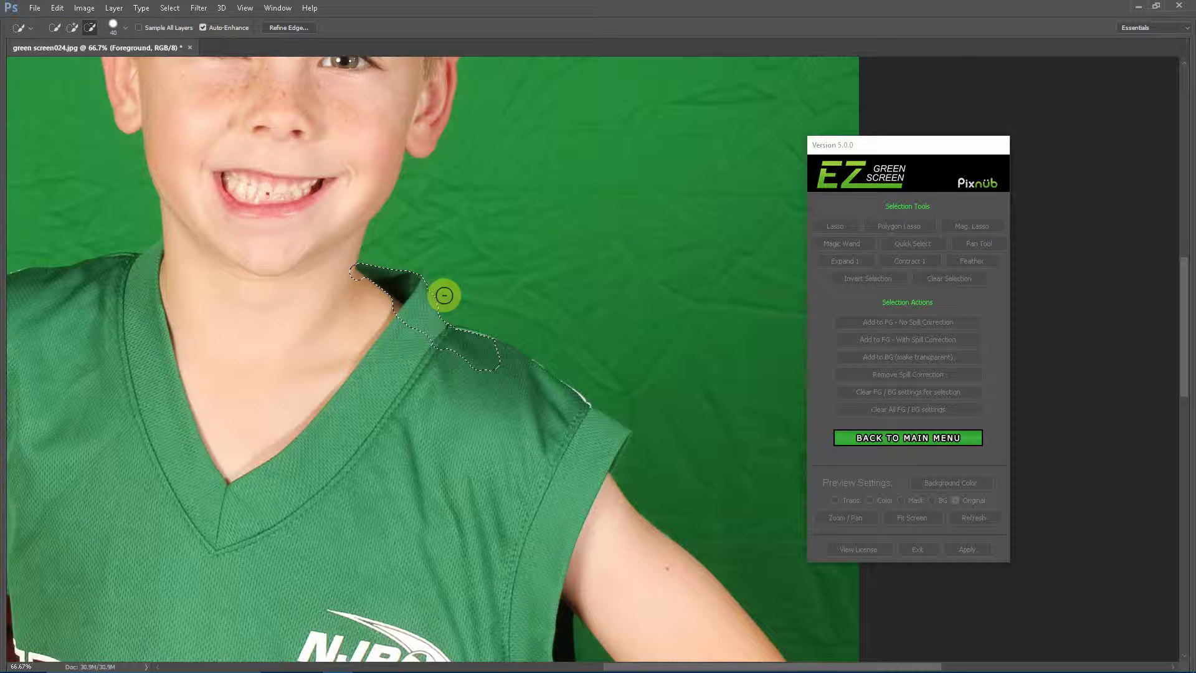
{"action": "left_click", "coordinate": [444, 295]}
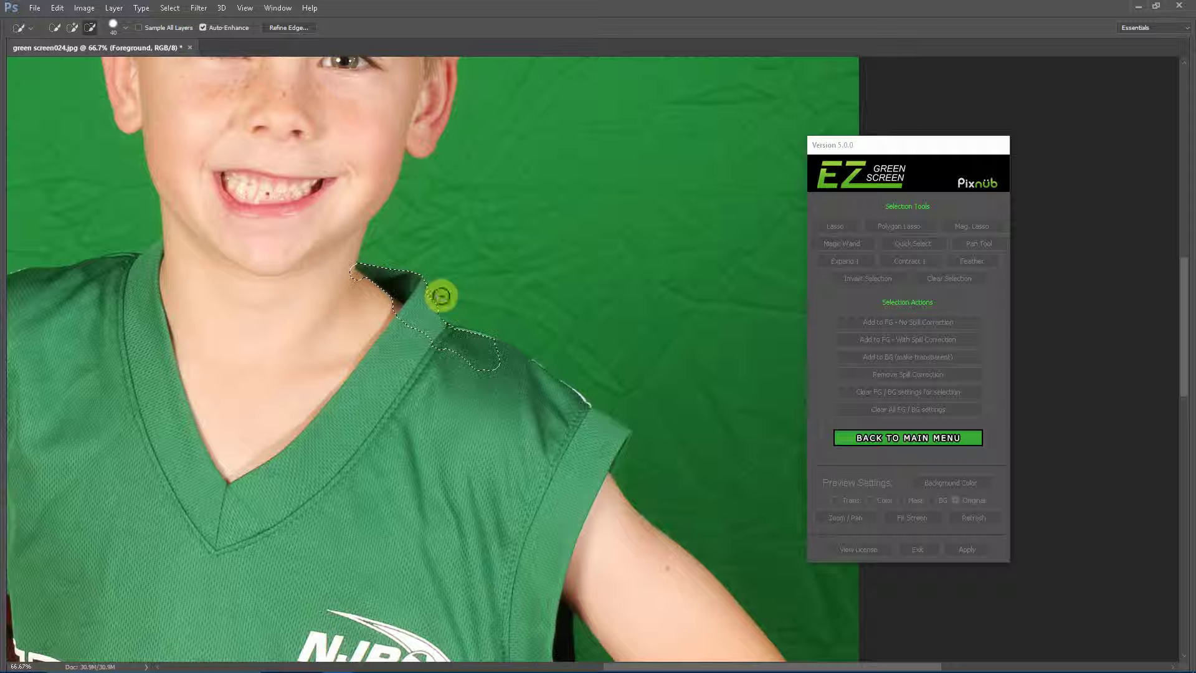
{"action": "left_click", "coordinate": [445, 304], "text": "alt"}
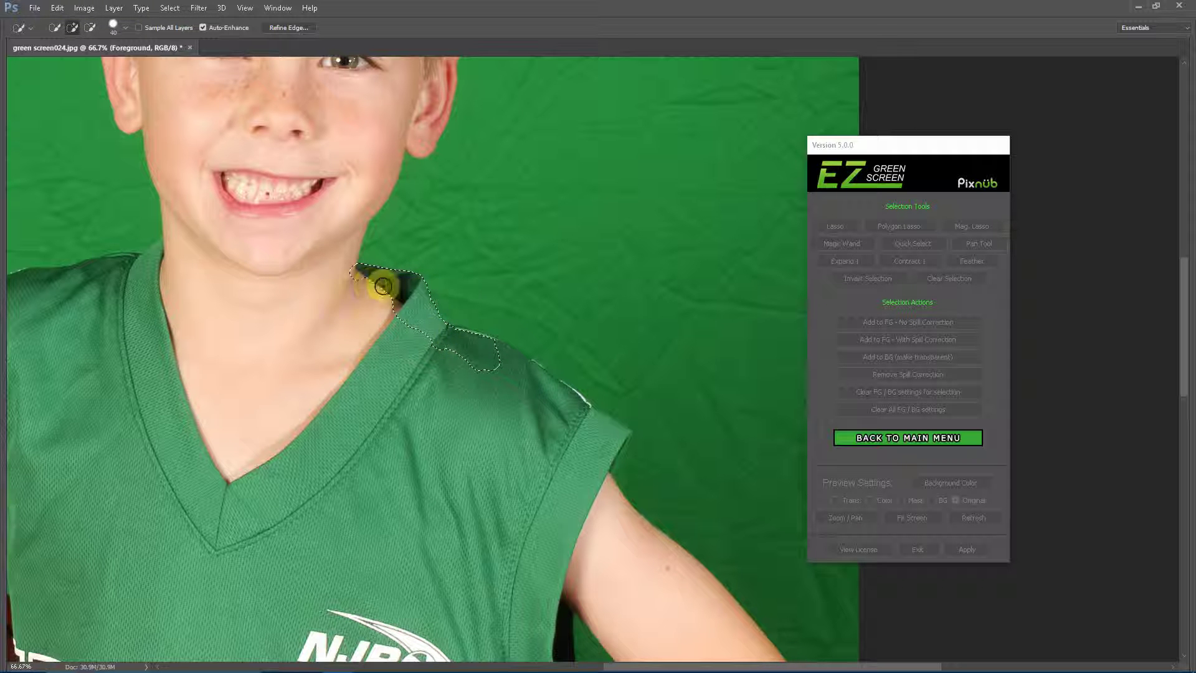
{"action": "mouse_move", "coordinate": [456, 337]}
{"action": "left_mouse_down"}
{"action": "mouse_move", "coordinate": [609, 430]}
{"action": "mouse_move", "coordinate": [587, 476]}
{"action": "mouse_move", "coordinate": [585, 463]}
{"action": "mouse_move", "coordinate": [608, 454]}
{"action": "left_mouse_up"}
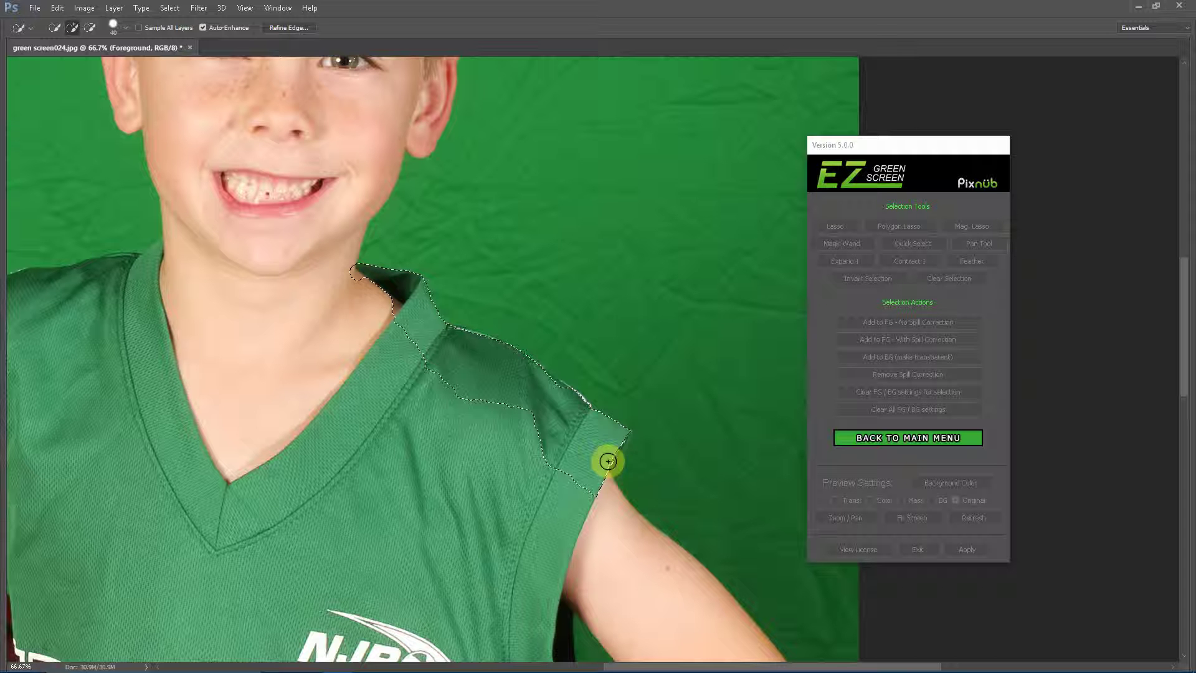
{"action": "mouse_move", "coordinate": [608, 461]}
{"action": "left_mouse_down"}
{"action": "mouse_move", "coordinate": [608, 457]}
{"action": "mouse_move", "coordinate": [619, 436]}
{"action": "mouse_move", "coordinate": [595, 431]}
{"action": "mouse_move", "coordinate": [539, 380]}
{"action": "mouse_move", "coordinate": [575, 397]}
{"action": "mouse_move", "coordinate": [646, 494]}
{"action": "mouse_move", "coordinate": [624, 463]}
{"action": "left_mouse_up"}
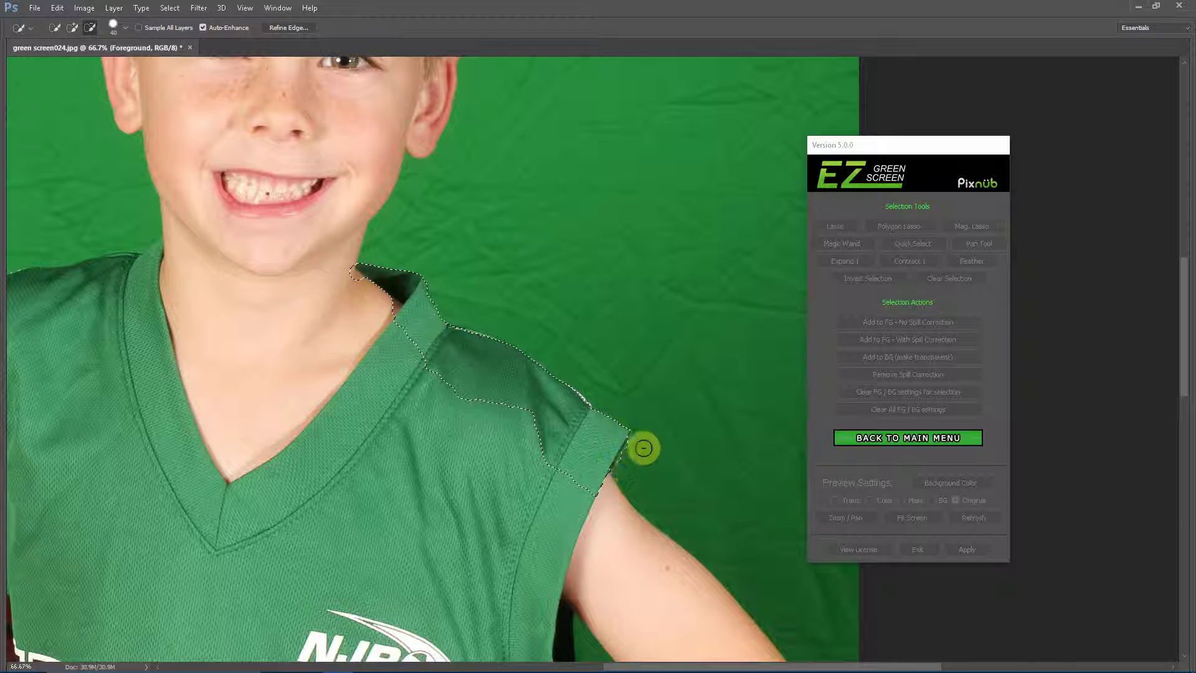
{"action": "mouse_move", "coordinate": [643, 448]}
{"action": "left_mouse_down"}
{"action": "mouse_move", "coordinate": [621, 435]}
{"action": "mouse_move", "coordinate": [592, 475]}
{"action": "left_mouse_up"}
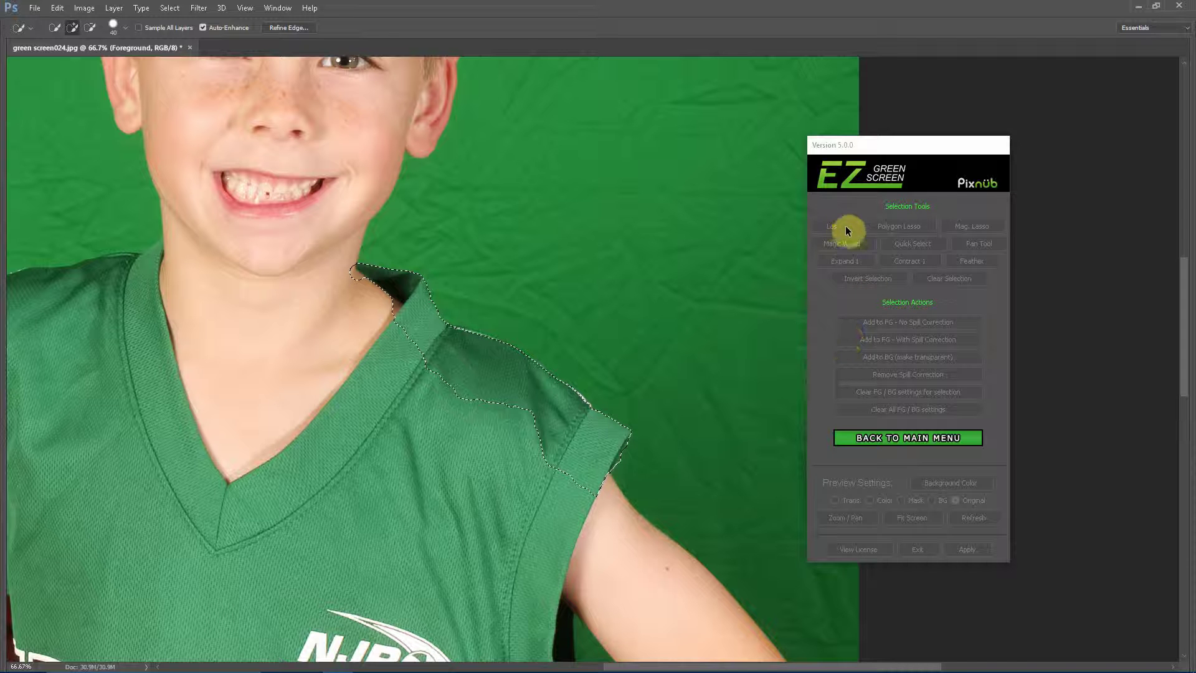
Subtract a polygon-lasso sliver of green at the sleeve edge and touch up the shoulder selection
{"action": "left_click", "coordinate": [903, 226]}
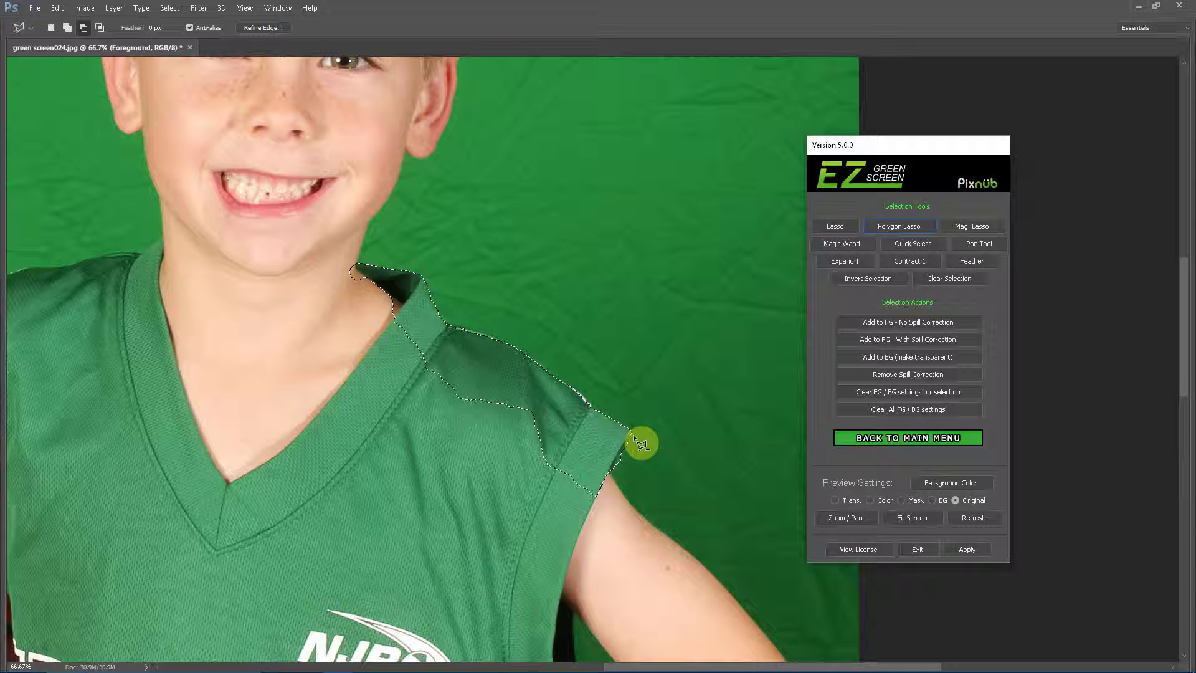
{"action": "left_click", "coordinate": [84, 28]}
{"action": "left_click", "coordinate": [624, 446]}
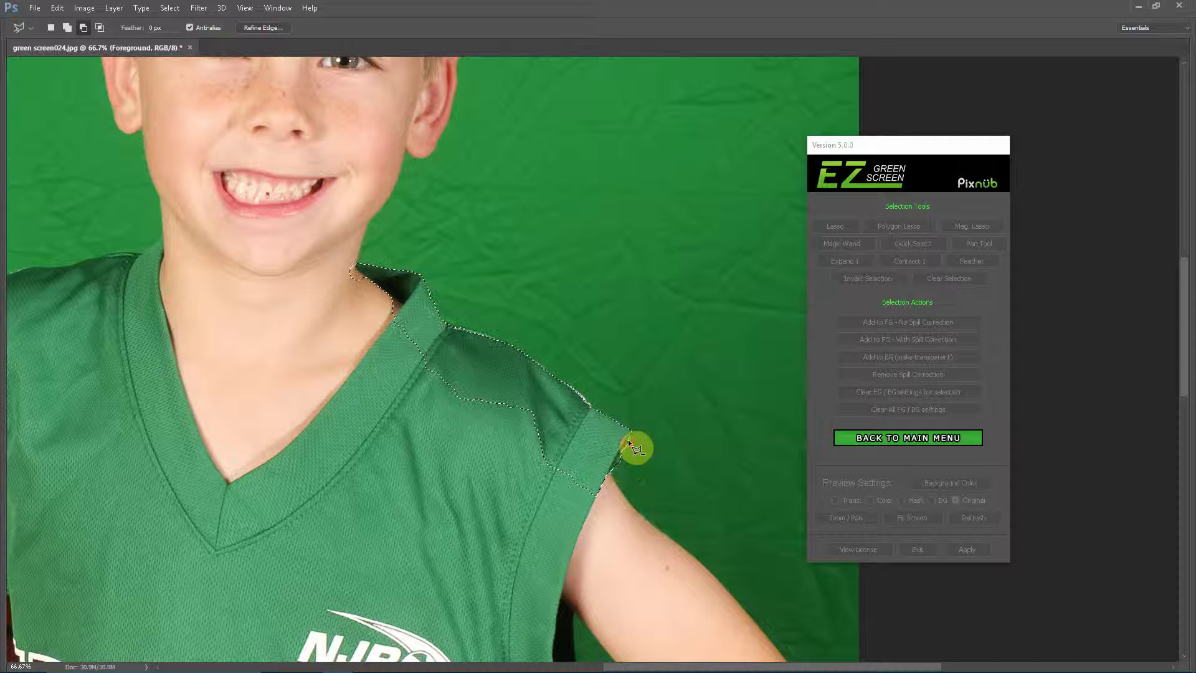
{"action": "left_click", "coordinate": [611, 470]}
{"action": "left_click", "coordinate": [607, 469]}
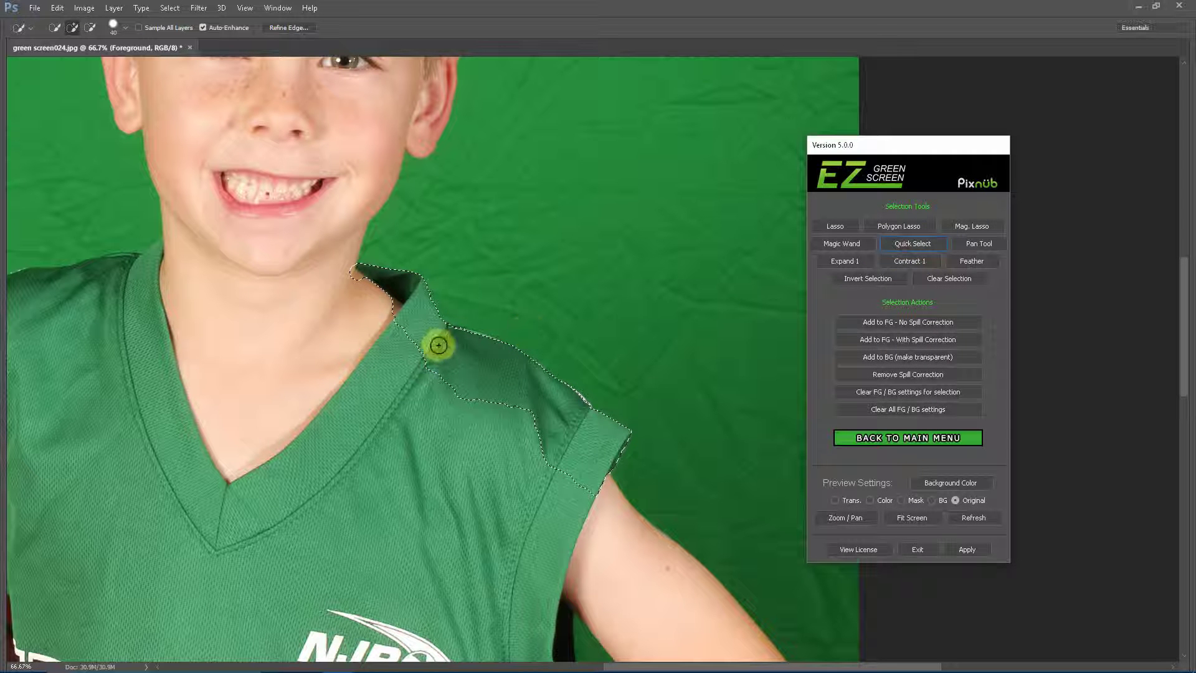
{"action": "mouse_move", "coordinate": [458, 335]}
{"action": "left_mouse_down"}
{"action": "mouse_move", "coordinate": [494, 350]}
{"action": "mouse_move", "coordinate": [479, 344]}
{"action": "left_mouse_up"}
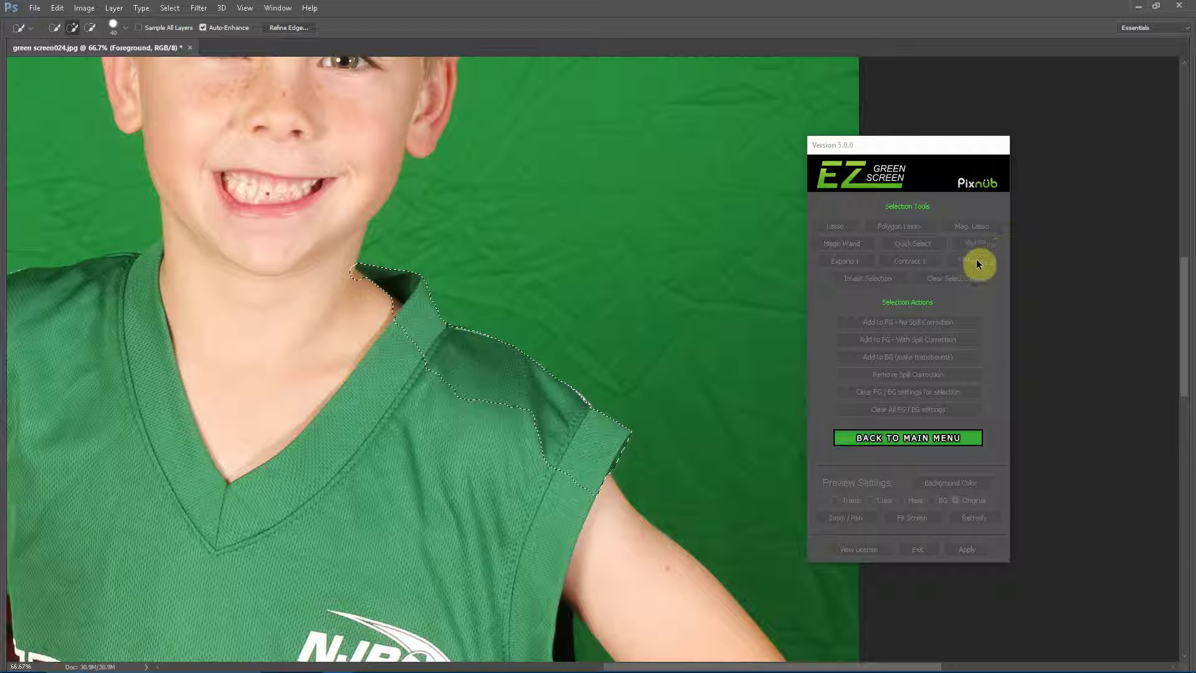
{"action": "key", "text": "Return"}
Feather the shoulder selection by 0.3 px and add it to foreground without spill correction
{"action": "left_click", "coordinate": [958, 259]}
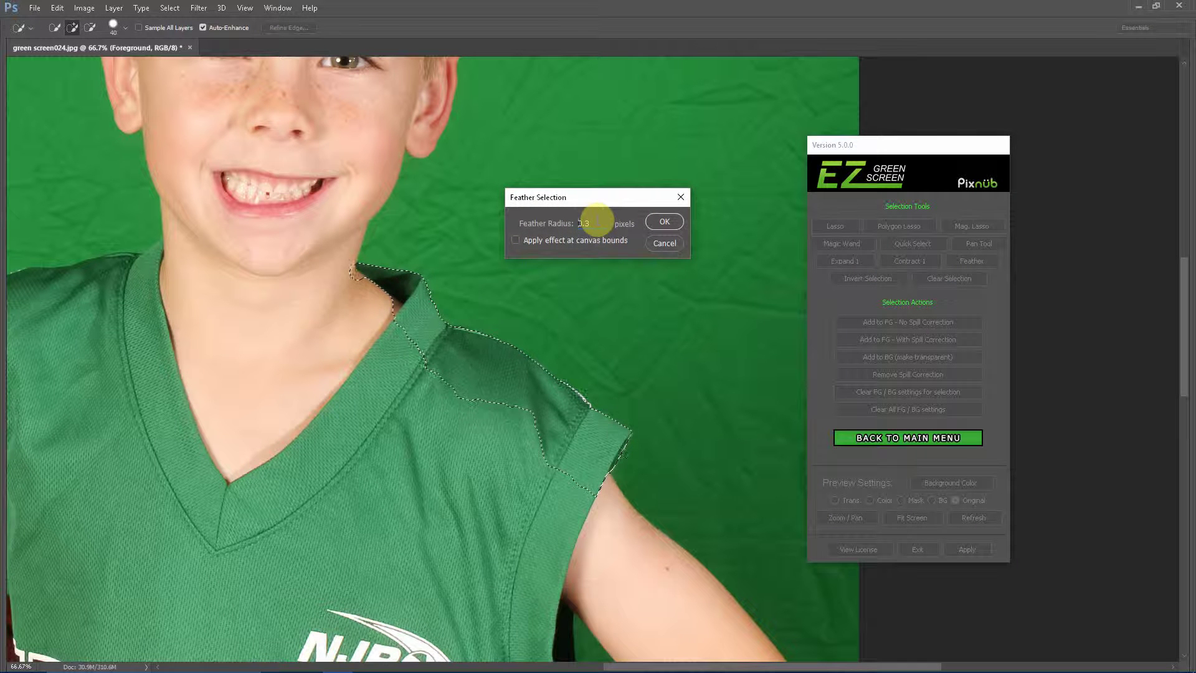
{"action": "left_click", "coordinate": [595, 222]}
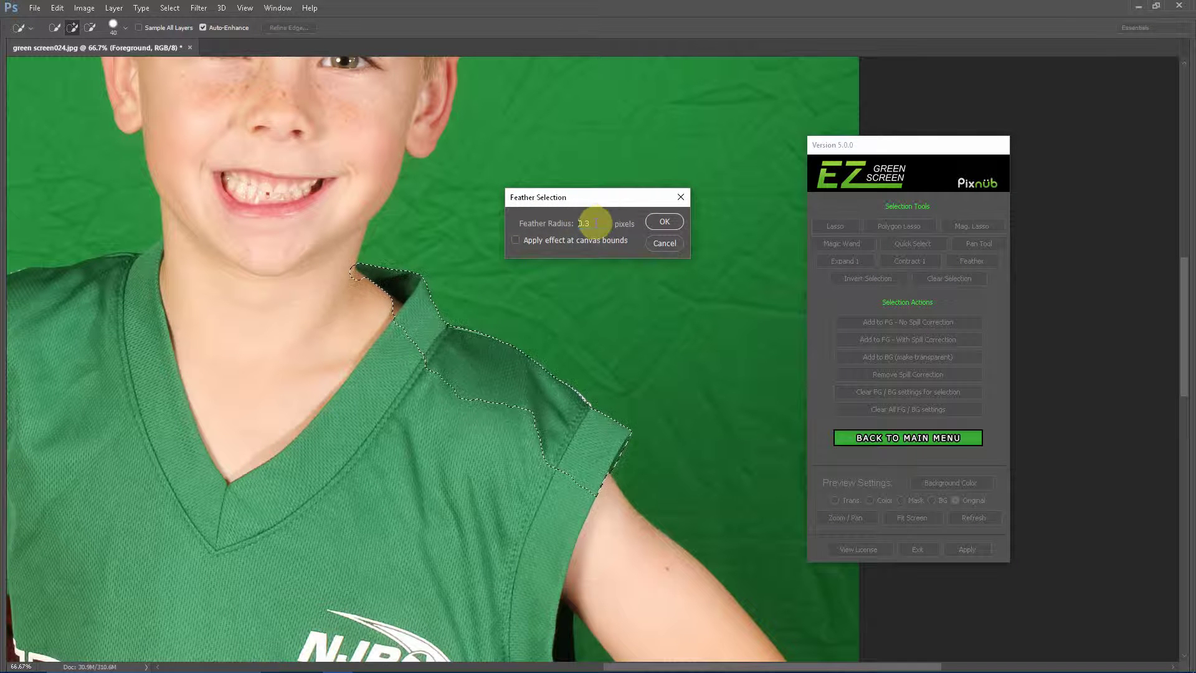
{"action": "left_click", "coordinate": [659, 223]}
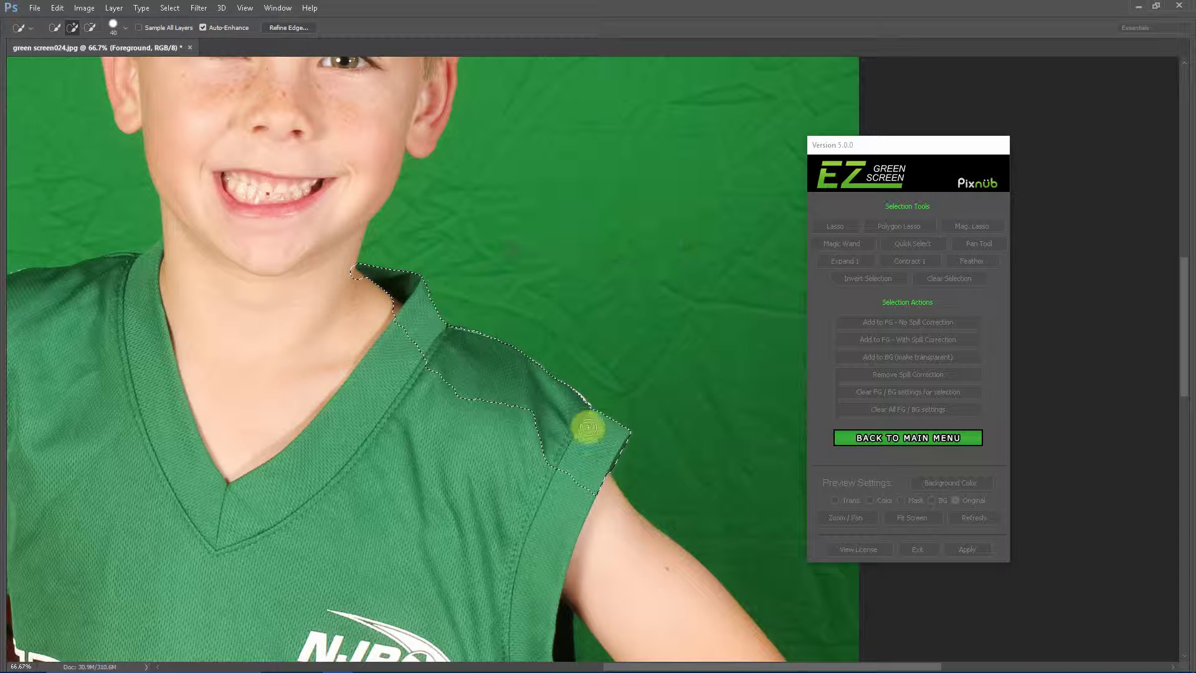
{"action": "left_click", "coordinate": [822, 297]}
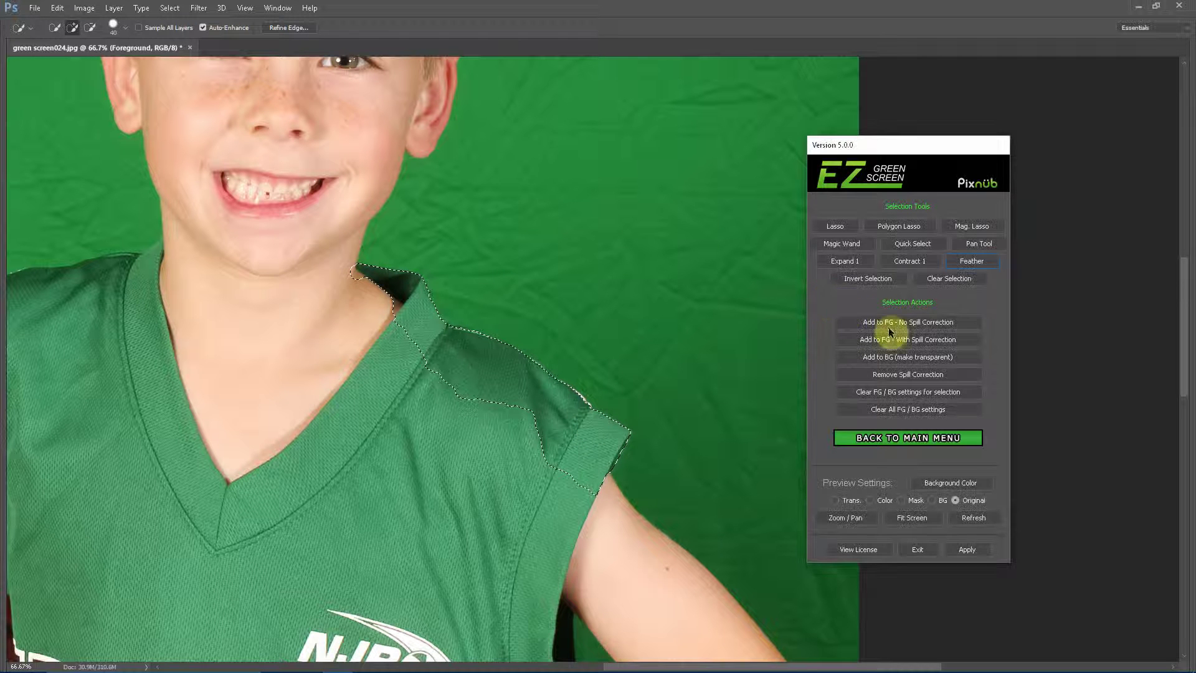
{"action": "left_click", "coordinate": [877, 322]}
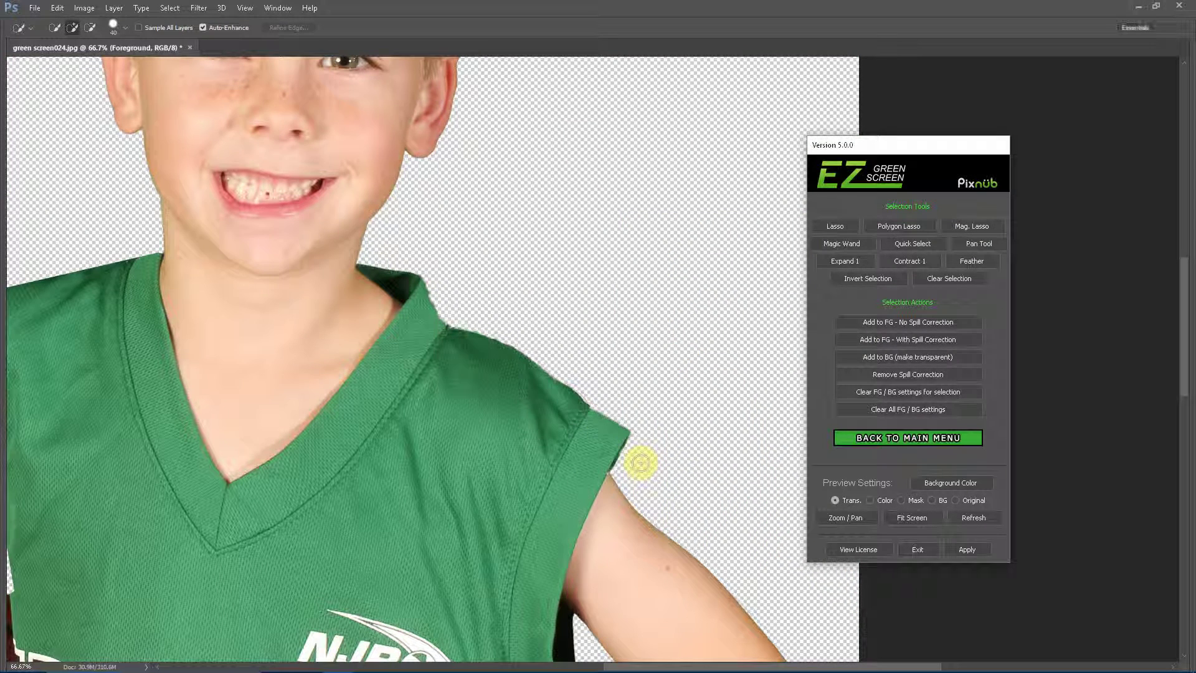
Zoom in on the sleeve edge, lasso the missing sliver, and add it back to the foreground
{"action": "scroll", "coordinate": [645, 471], "scroll_direction": "down", "scroll_amount": 2}
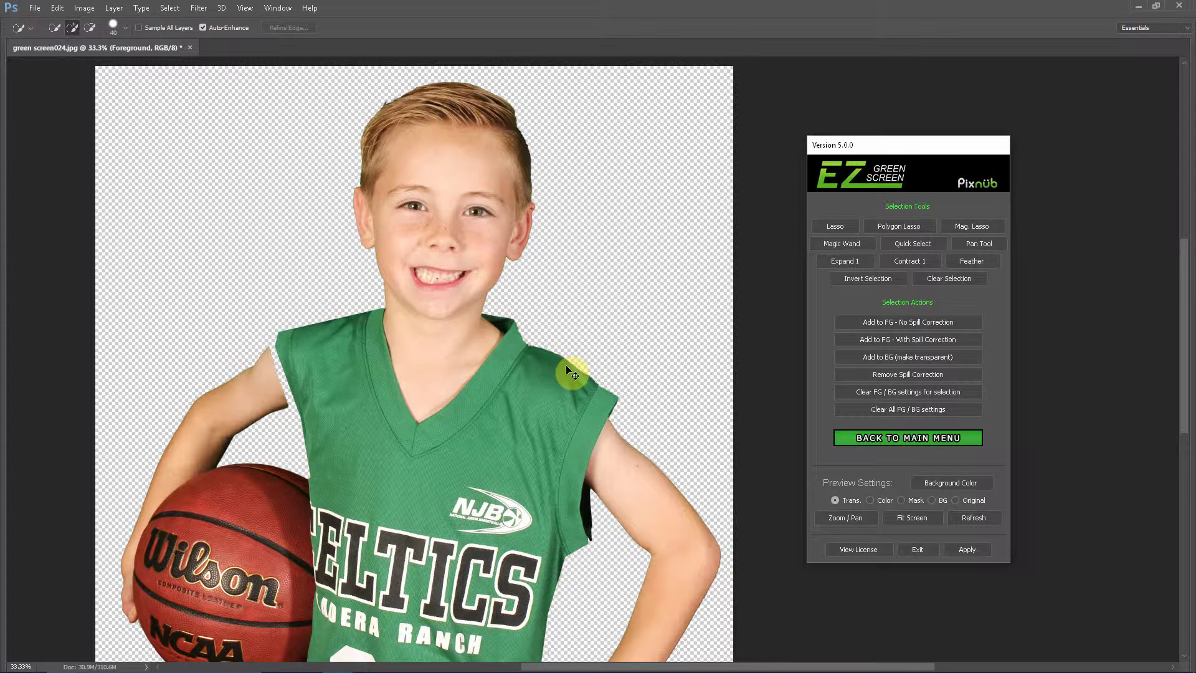
{"action": "scroll", "coordinate": [565, 365], "scroll_direction": "down", "scroll_amount": 1}
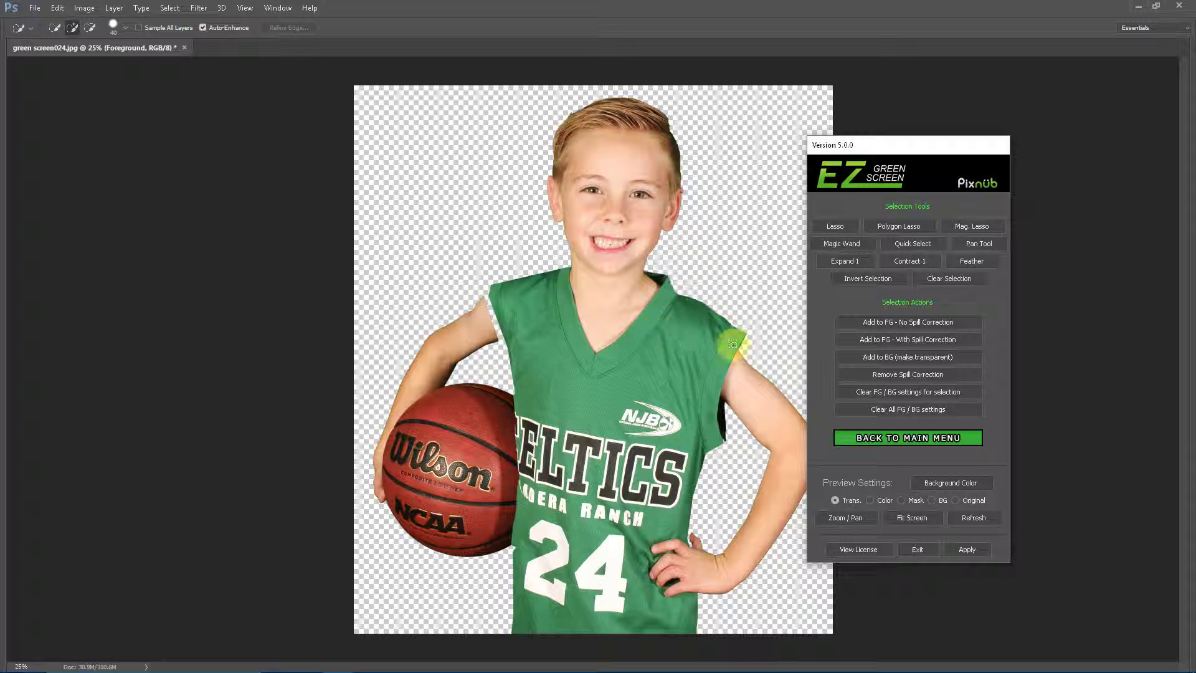
{"action": "scroll", "coordinate": [713, 313], "scroll_direction": "up", "scroll_amount": 2}
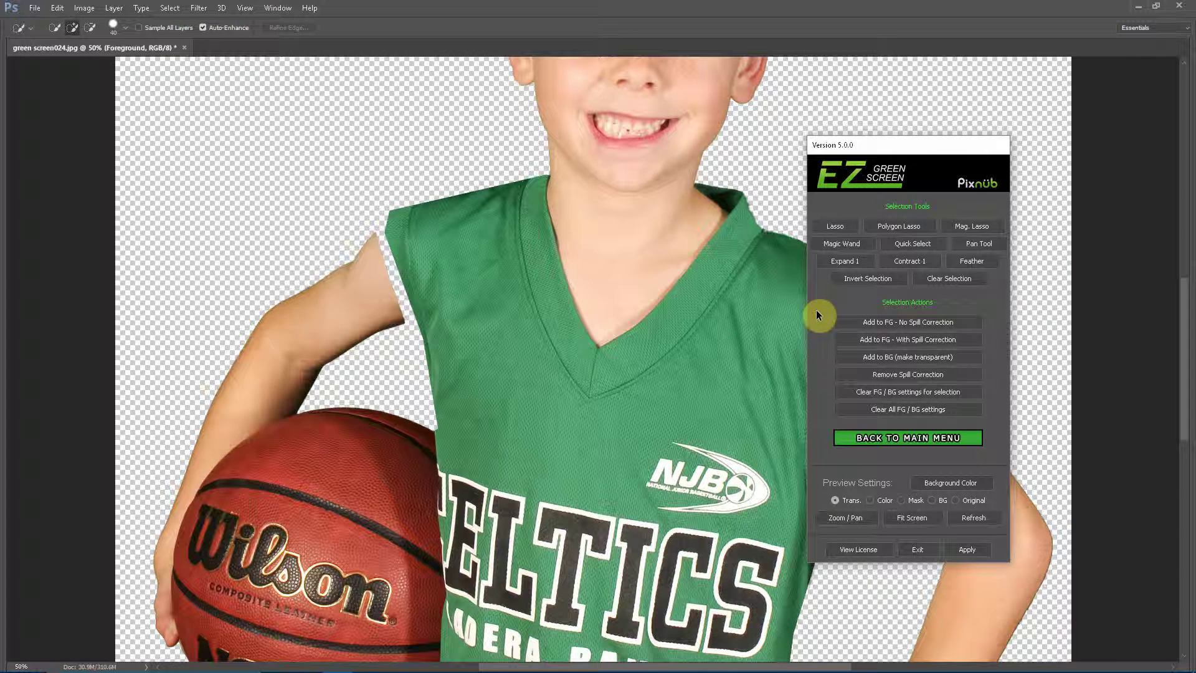
{"action": "key", "text": "ctrl+plus"}
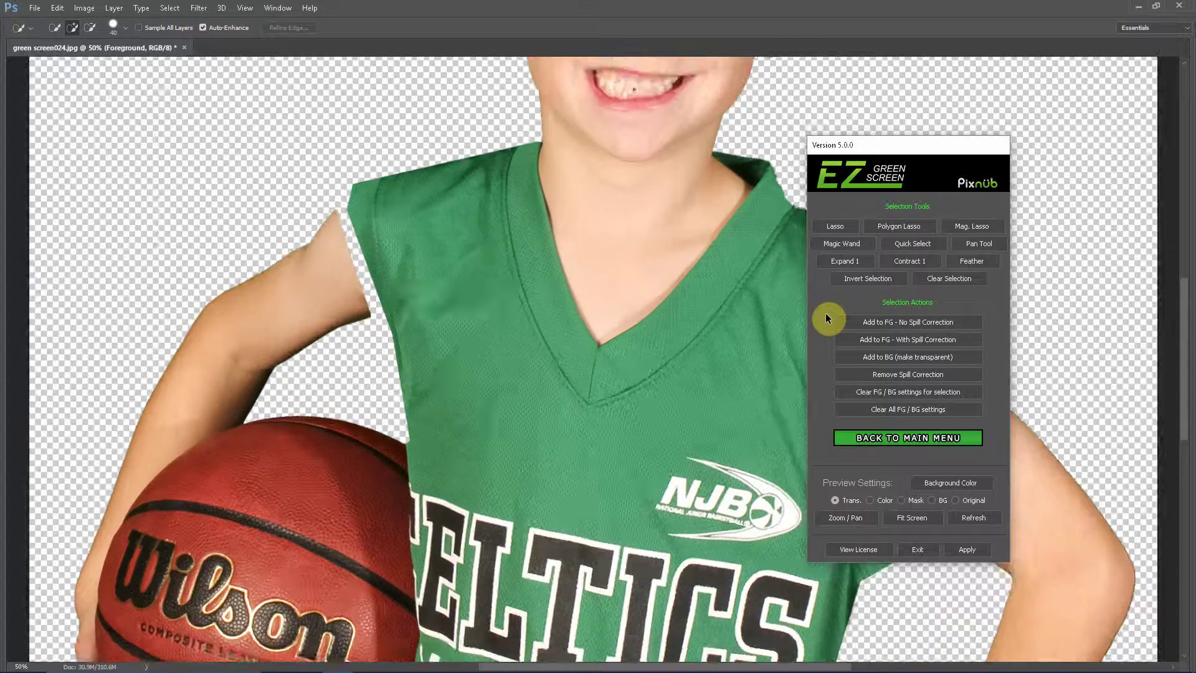
{"action": "left_click", "coordinate": [974, 245]}
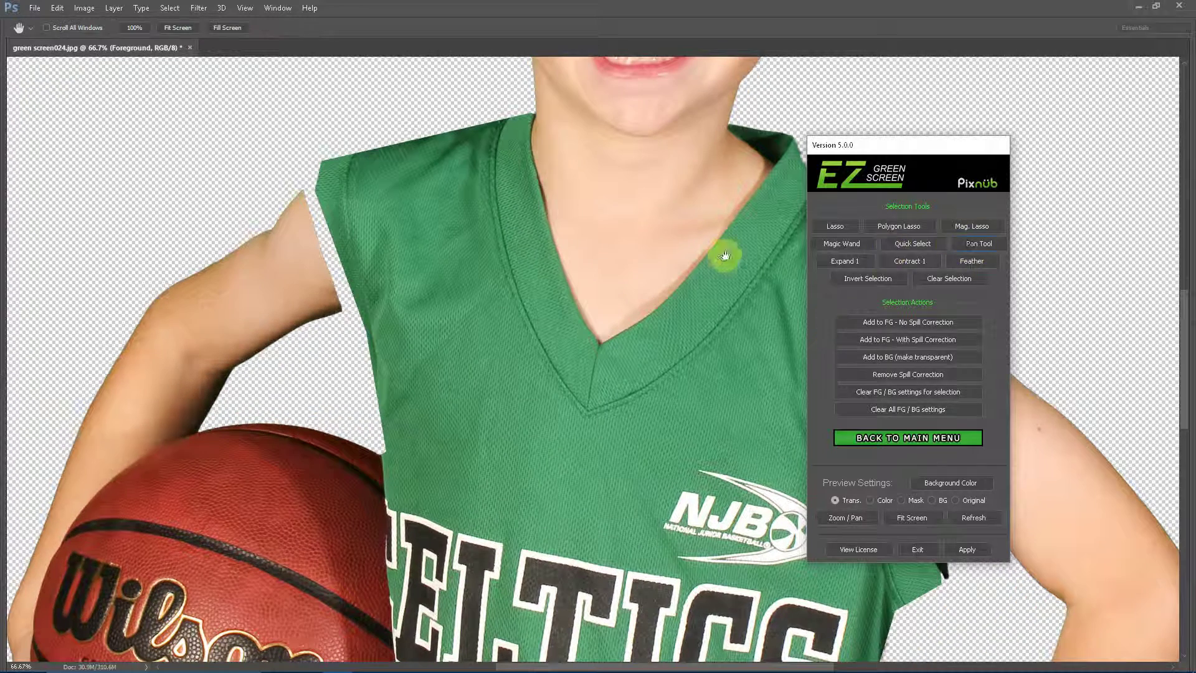
{"action": "left_click_drag", "start_coordinate": [724, 256], "coordinate": [473, 342]}
{"action": "key", "text": "ctrl+plus"}
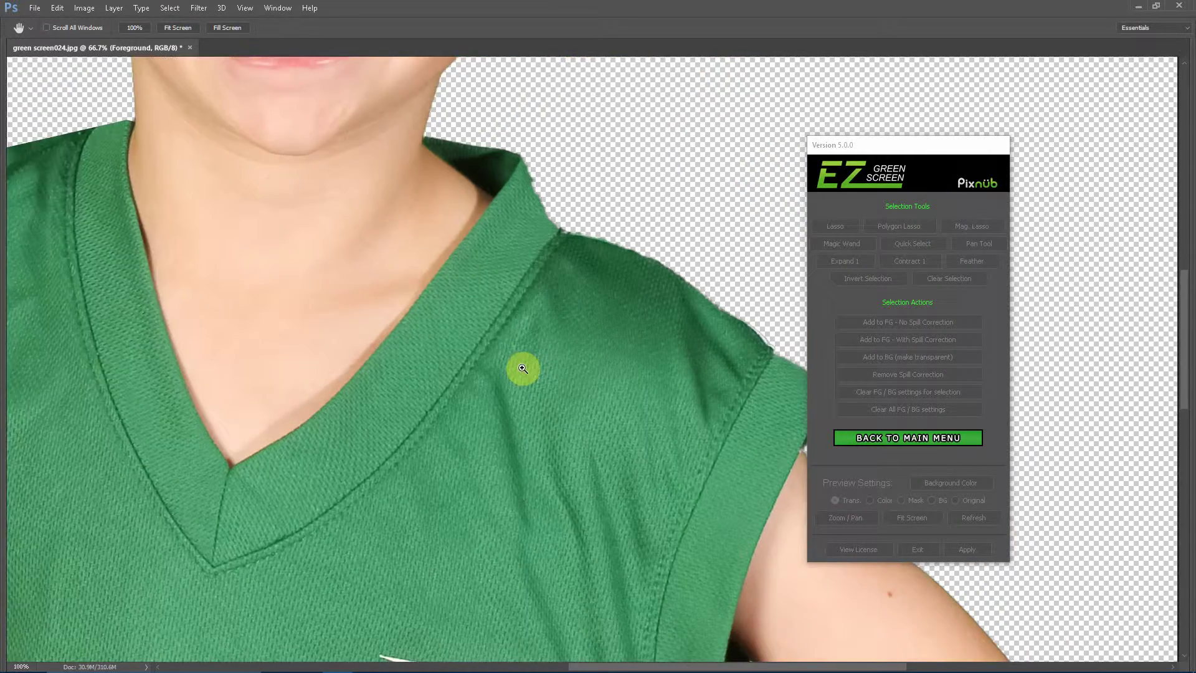
{"action": "left_click_drag", "start_coordinate": [633, 410], "coordinate": [481, 376]}
{"action": "left_click_drag", "start_coordinate": [648, 395], "coordinate": [630, 436]}
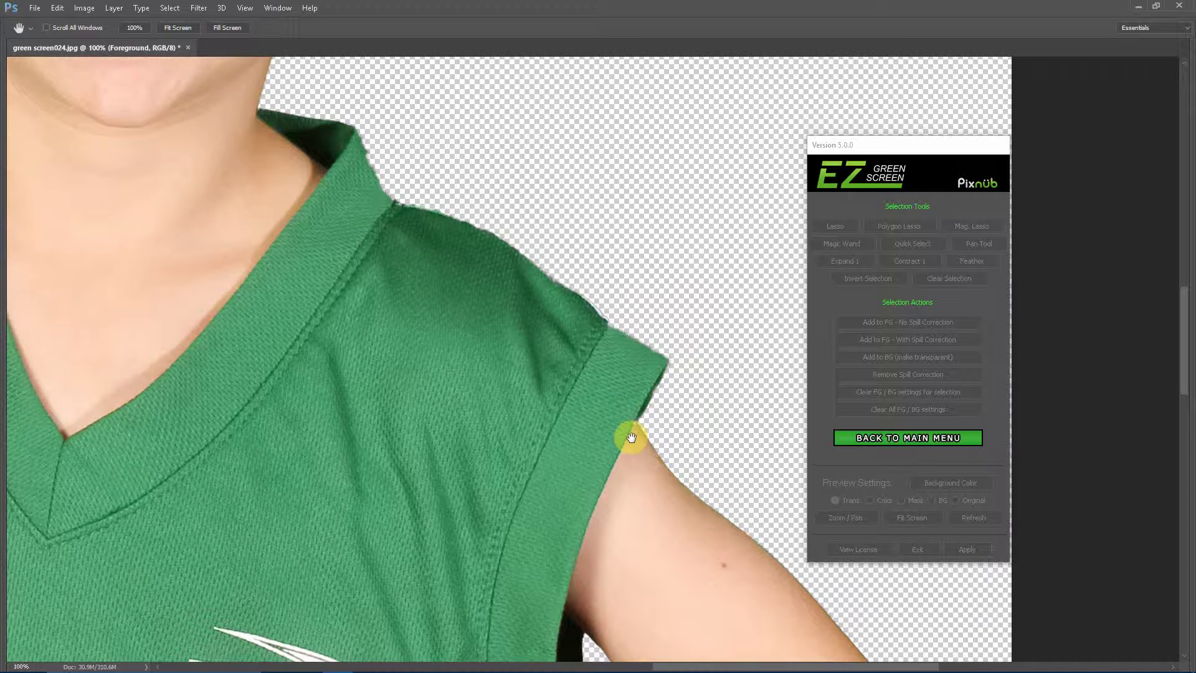
{"action": "left_click", "coordinate": [847, 228]}
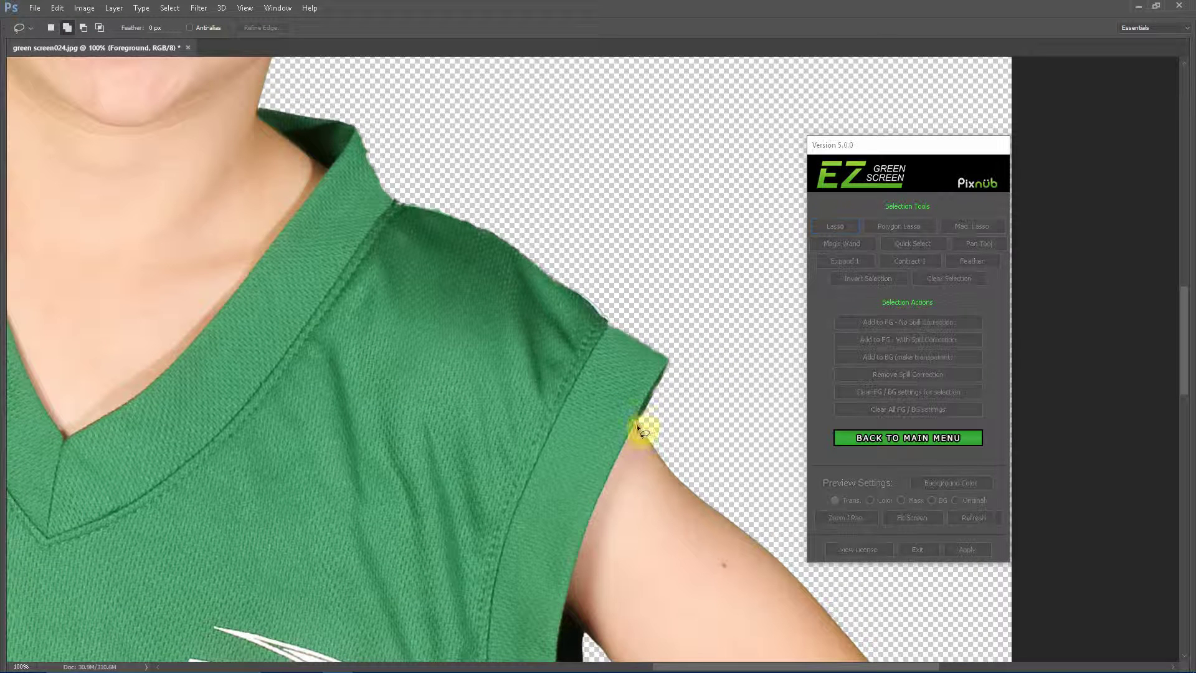
{"action": "left_click_drag", "start_coordinate": [627, 411], "coordinate": [625, 435]}
{"action": "left_click", "coordinate": [878, 327]}
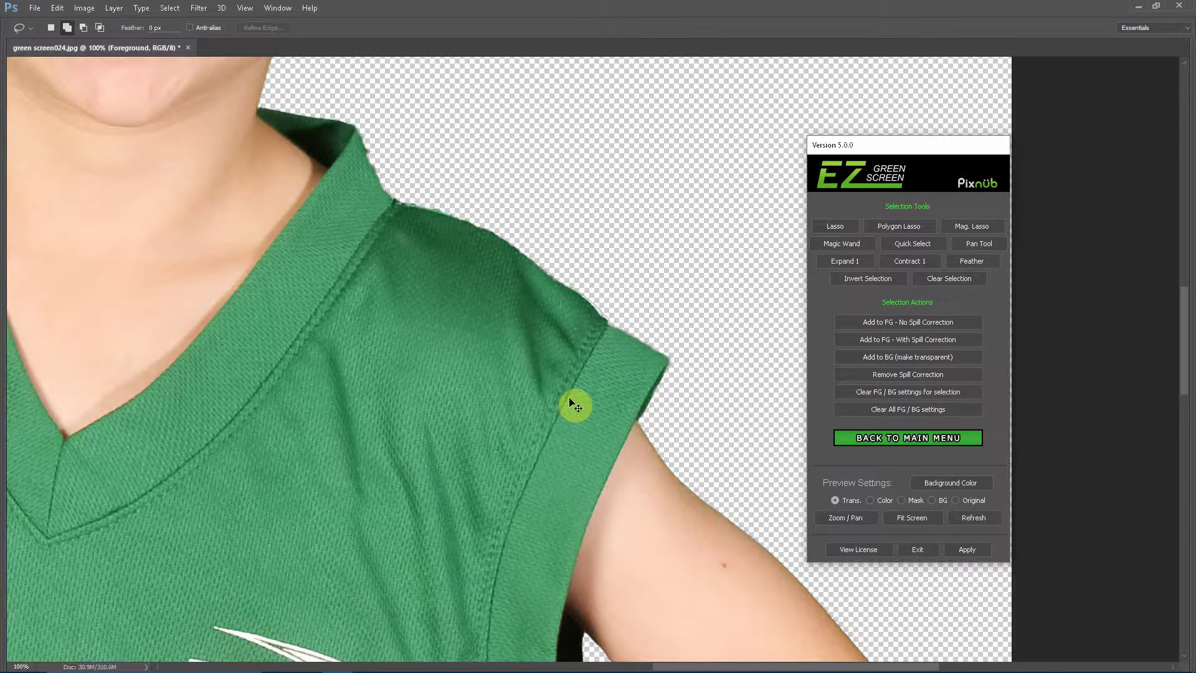
{"action": "scroll", "coordinate": [574, 405], "scroll_direction": "down", "scroll_amount": 1}
{"action": "left_click", "coordinate": [979, 243]}
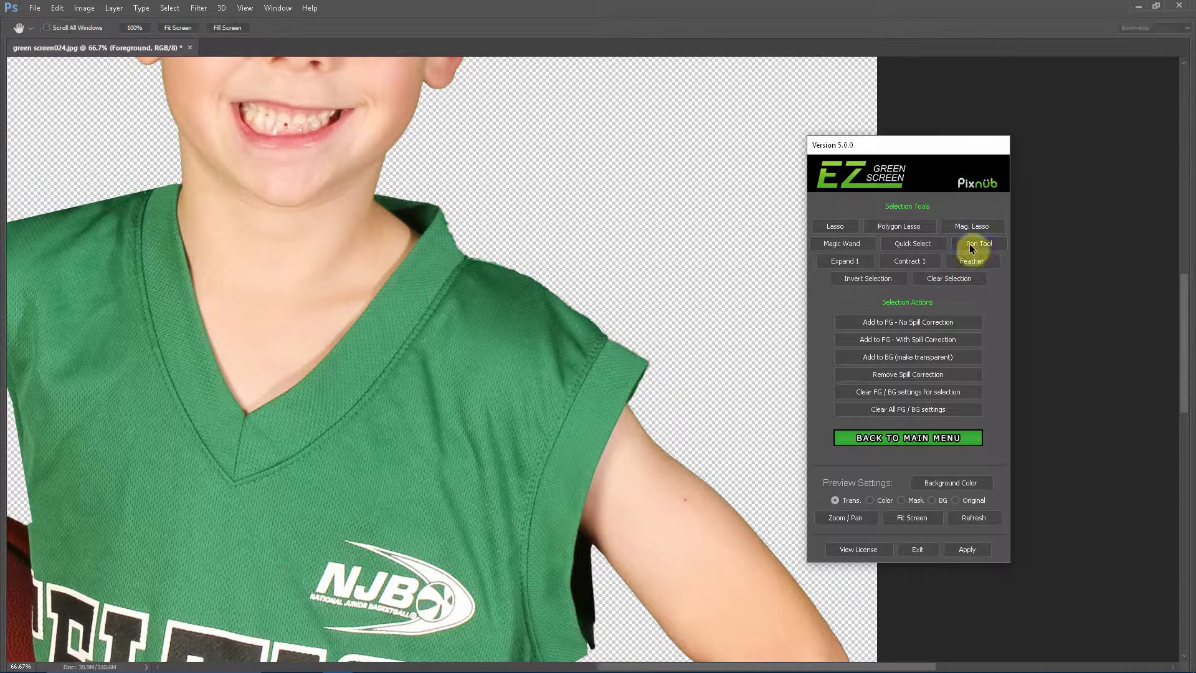
Pan to show the jersey front and ball, then switch the preview to Original
{"action": "left_click_drag", "start_coordinate": [206, 433], "coordinate": [552, 403]}
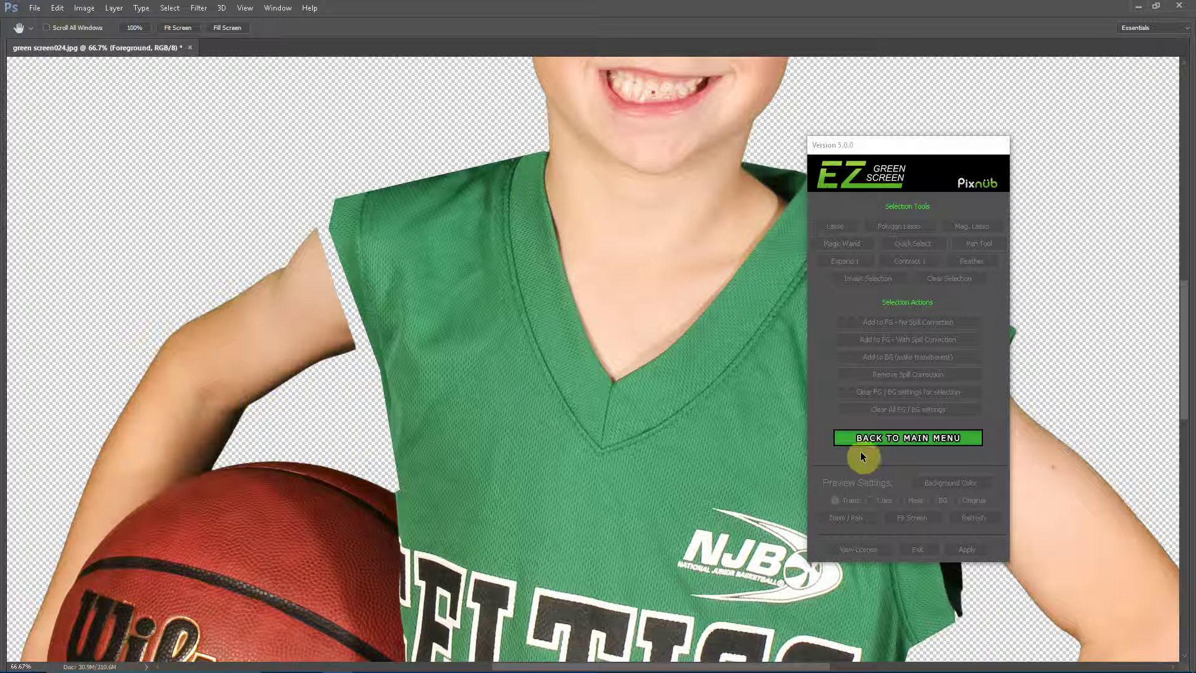
{"action": "left_click", "coordinate": [955, 499]}
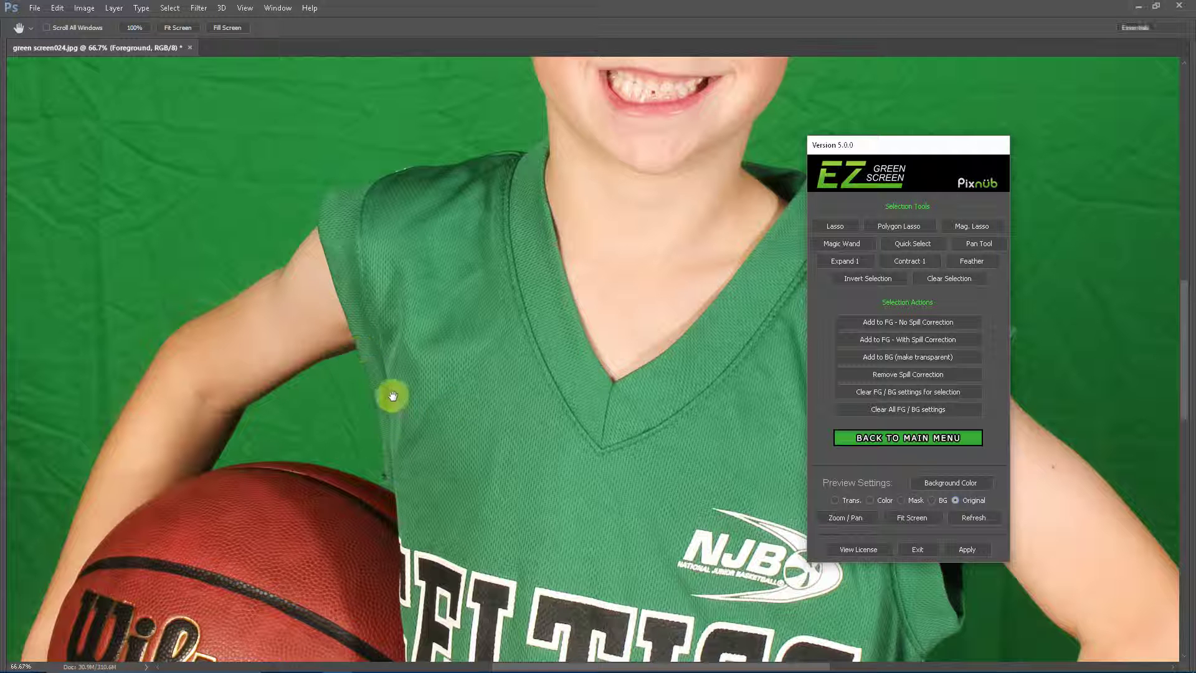
Quick-select the jersey shoulder on the left of the image, brushing away the green under the arm
{"action": "left_click", "coordinate": [907, 244]}
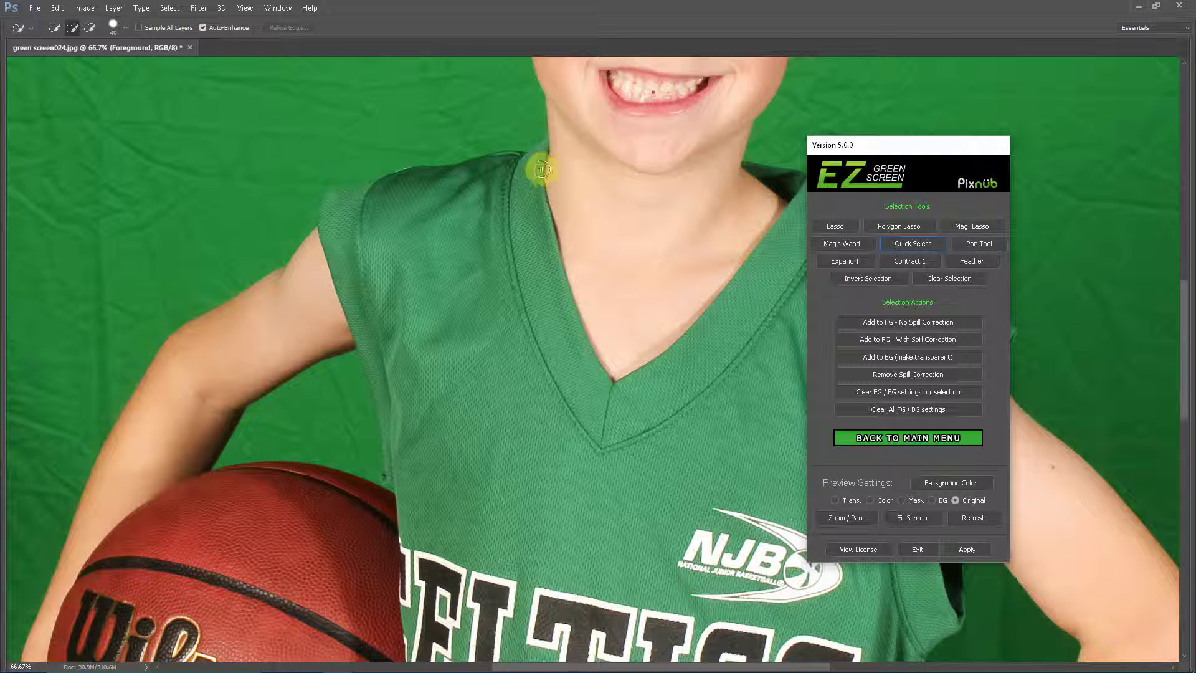
{"action": "mouse_move", "coordinate": [546, 150]}
{"action": "left_mouse_down"}
{"action": "mouse_move", "coordinate": [467, 185]}
{"action": "mouse_move", "coordinate": [510, 161]}
{"action": "mouse_move", "coordinate": [418, 175]}
{"action": "mouse_move", "coordinate": [330, 204]}
{"action": "mouse_move", "coordinate": [400, 454]}
{"action": "mouse_move", "coordinate": [395, 476]}
{"action": "mouse_move", "coordinate": [433, 445]}
{"action": "mouse_move", "coordinate": [429, 375]}
{"action": "mouse_move", "coordinate": [398, 340]}
{"action": "mouse_move", "coordinate": [373, 374]}
{"action": "left_mouse_up"}
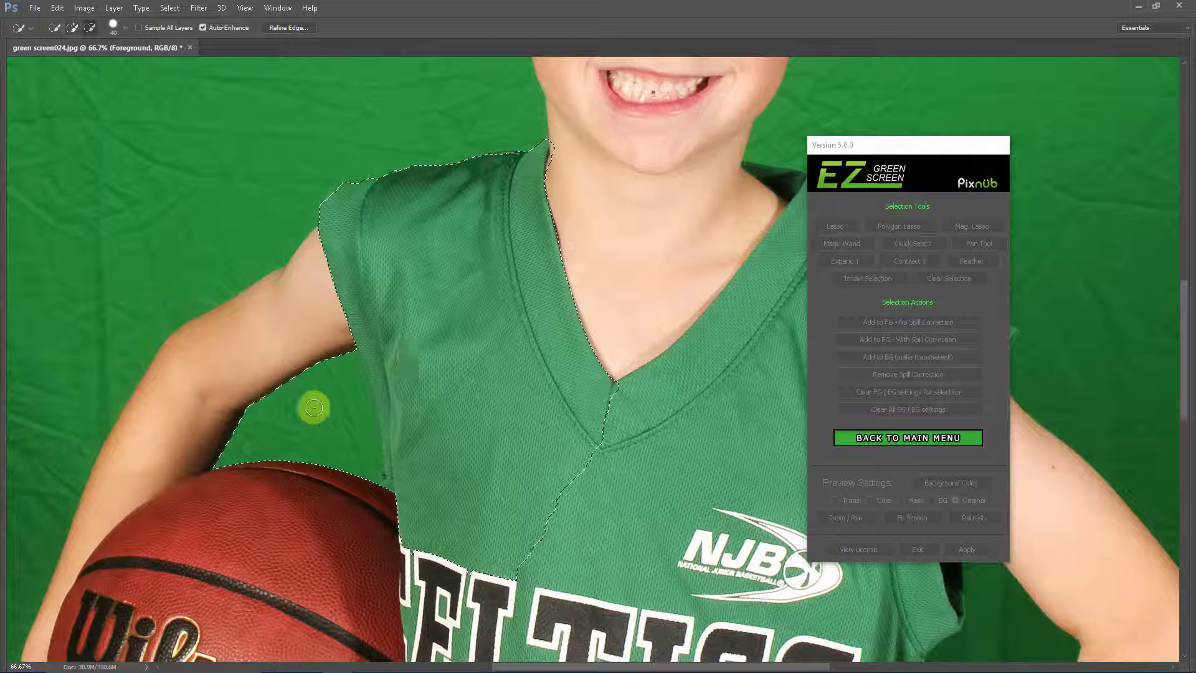
{"action": "left_click_drag", "start_coordinate": [315, 412], "coordinate": [345, 368]}
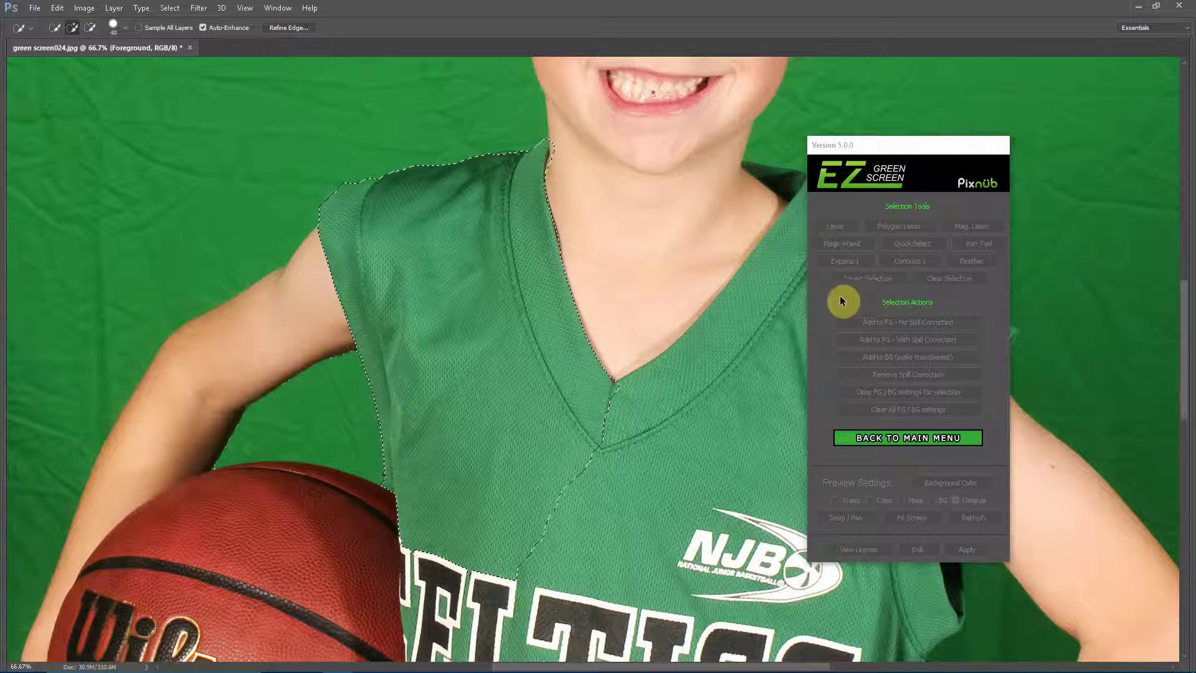
Subtract the green area under the arm beside the basketball with the lasso in subtract mode
{"action": "left_click", "coordinate": [836, 228]}
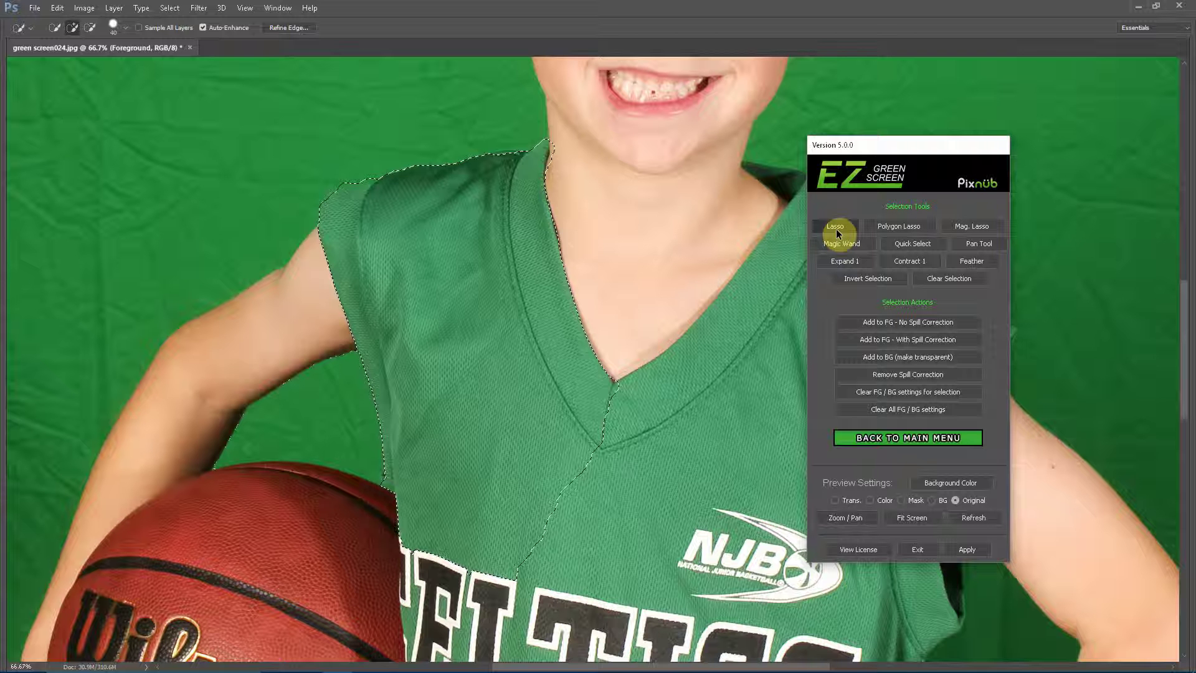
{"action": "key", "text": "alt"}
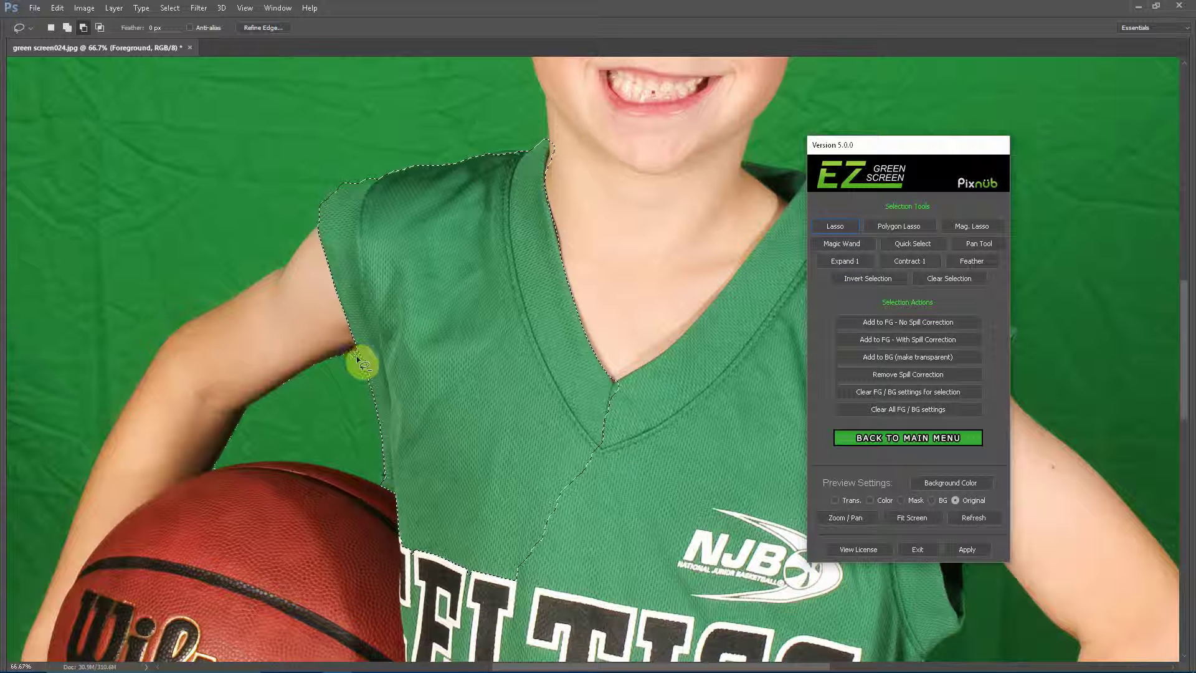
{"action": "left_click", "coordinate": [83, 28]}
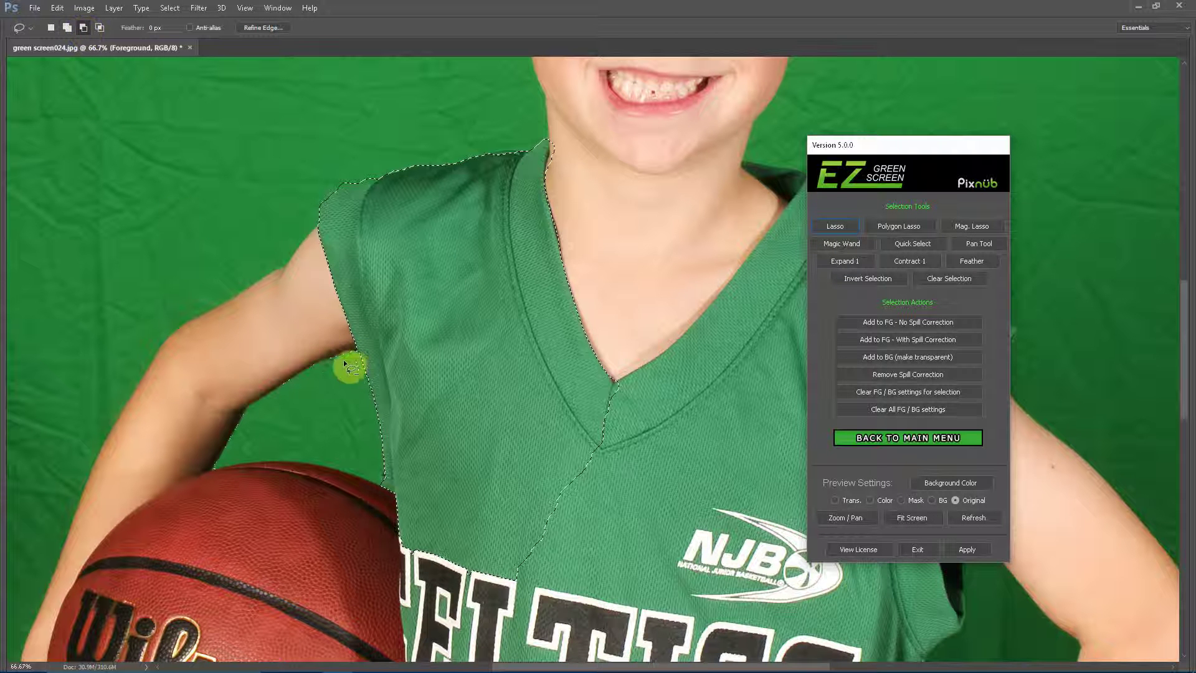
{"action": "mouse_move", "coordinate": [361, 363]}
{"action": "left_mouse_down"}
{"action": "mouse_move", "coordinate": [347, 339]}
{"action": "mouse_move", "coordinate": [214, 382]}
{"action": "mouse_move", "coordinate": [264, 510]}
{"action": "left_mouse_up"}
{"action": "left_click_drag", "start_coordinate": [345, 447], "coordinate": [346, 443]}
{"action": "left_click", "coordinate": [68, 28]}
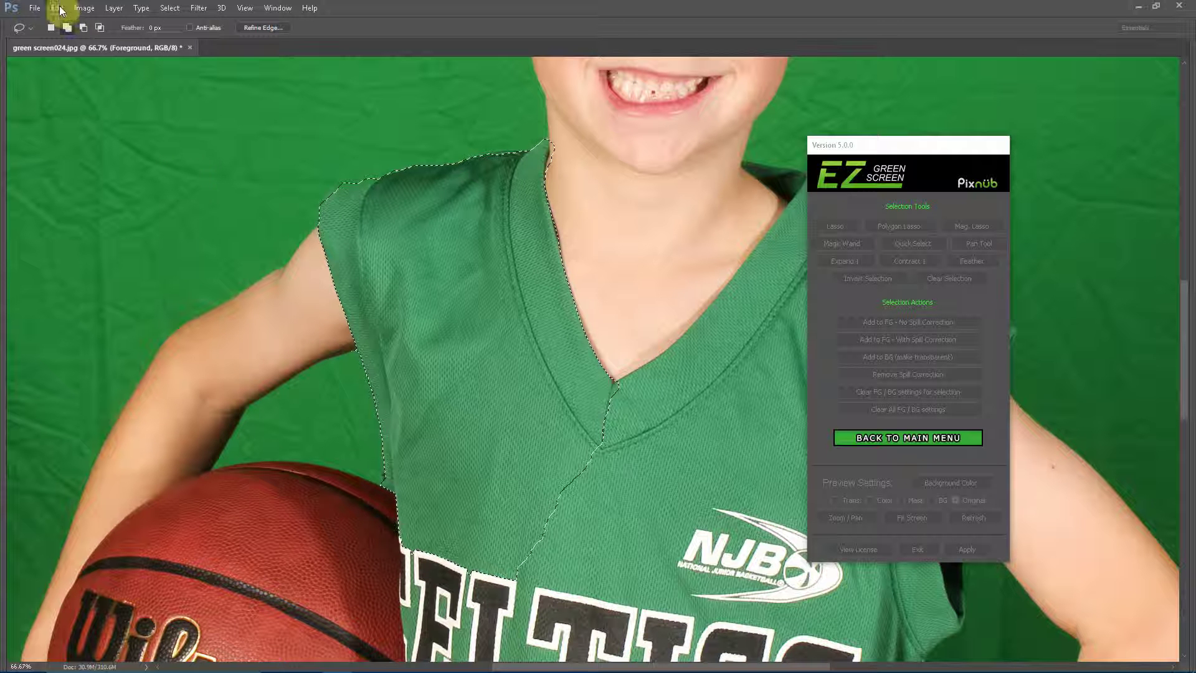
{"action": "left_click", "coordinate": [84, 27]}
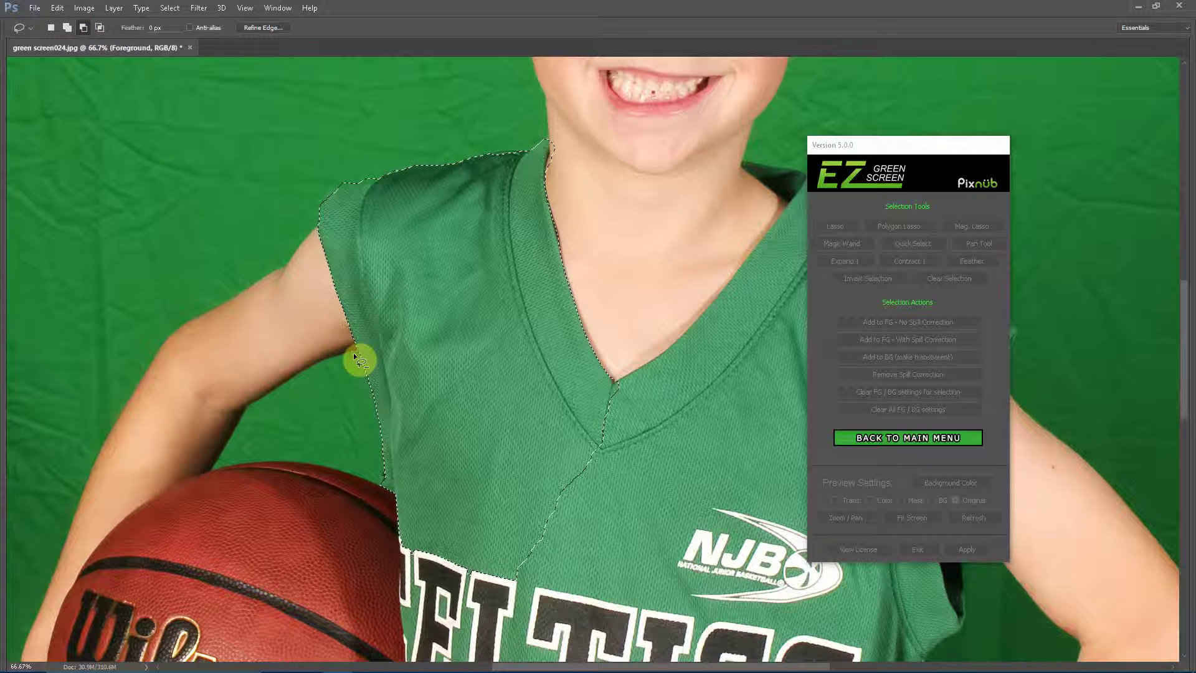
{"action": "mouse_move", "coordinate": [352, 370]}
{"action": "left_mouse_down"}
{"action": "mouse_move", "coordinate": [378, 476]}
{"action": "mouse_move", "coordinate": [395, 488]}
{"action": "mouse_move", "coordinate": [384, 485]}
{"action": "left_mouse_up"}
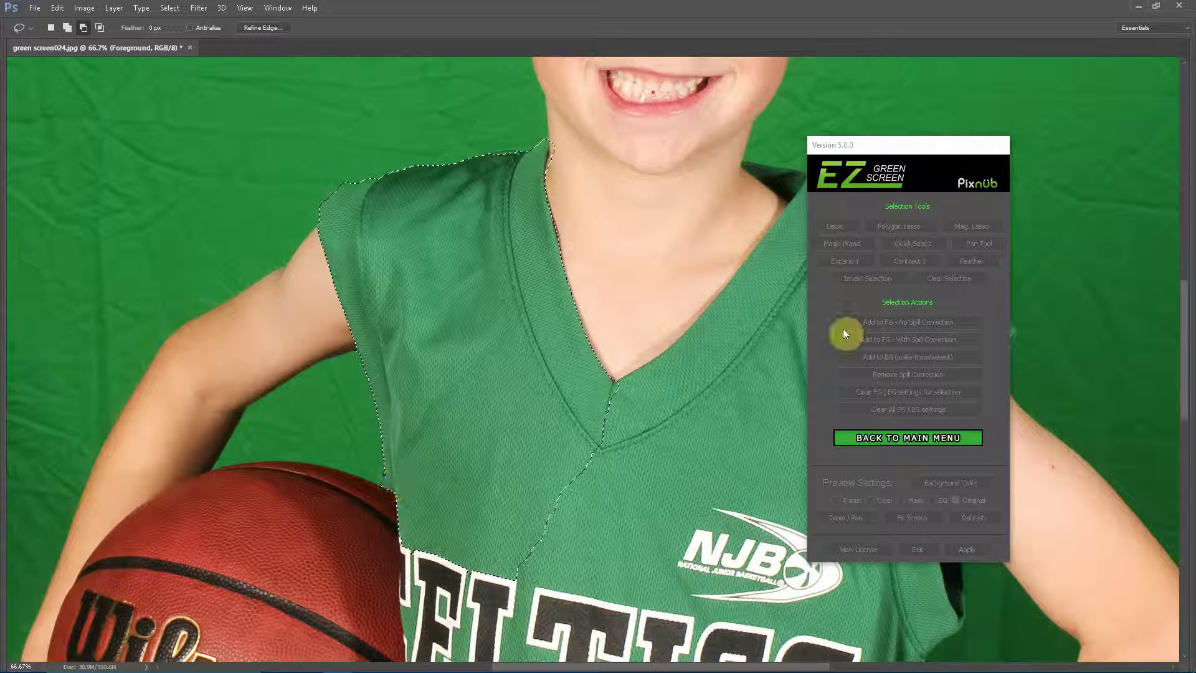
{"action": "left_click", "coordinate": [907, 245]}
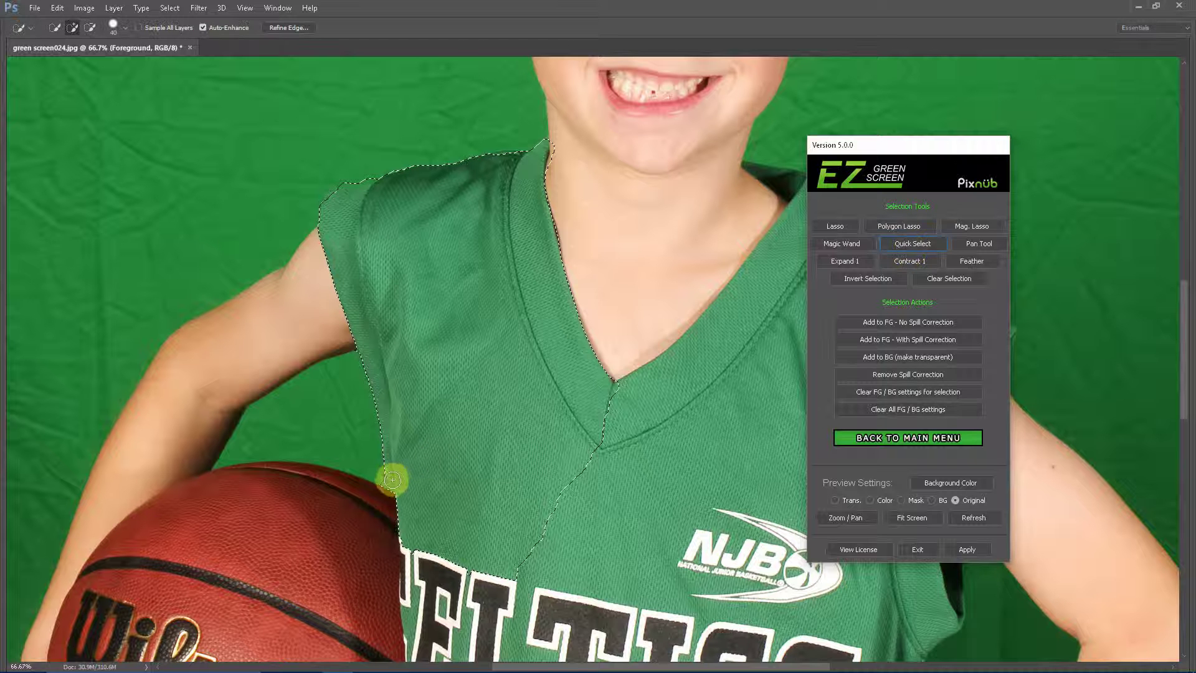
Extend the selection over the jersey near the ball, feather it 0.3 pixels, and add to FG without spill correction
{"action": "mouse_move", "coordinate": [390, 478]}
{"action": "left_mouse_down"}
{"action": "mouse_move", "coordinate": [438, 497]}
{"action": "mouse_move", "coordinate": [433, 504]}
{"action": "mouse_move", "coordinate": [403, 424]}
{"action": "mouse_move", "coordinate": [366, 259]}
{"action": "mouse_move", "coordinate": [376, 241]}
{"action": "mouse_move", "coordinate": [420, 462]}
{"action": "mouse_move", "coordinate": [387, 431]}
{"action": "mouse_move", "coordinate": [328, 267]}
{"action": "mouse_move", "coordinate": [377, 170]}
{"action": "mouse_move", "coordinate": [315, 187]}
{"action": "mouse_move", "coordinate": [347, 208]}
{"action": "mouse_move", "coordinate": [339, 180]}
{"action": "mouse_move", "coordinate": [432, 190]}
{"action": "mouse_move", "coordinate": [395, 160]}
{"action": "mouse_move", "coordinate": [512, 163]}
{"action": "left_mouse_up"}
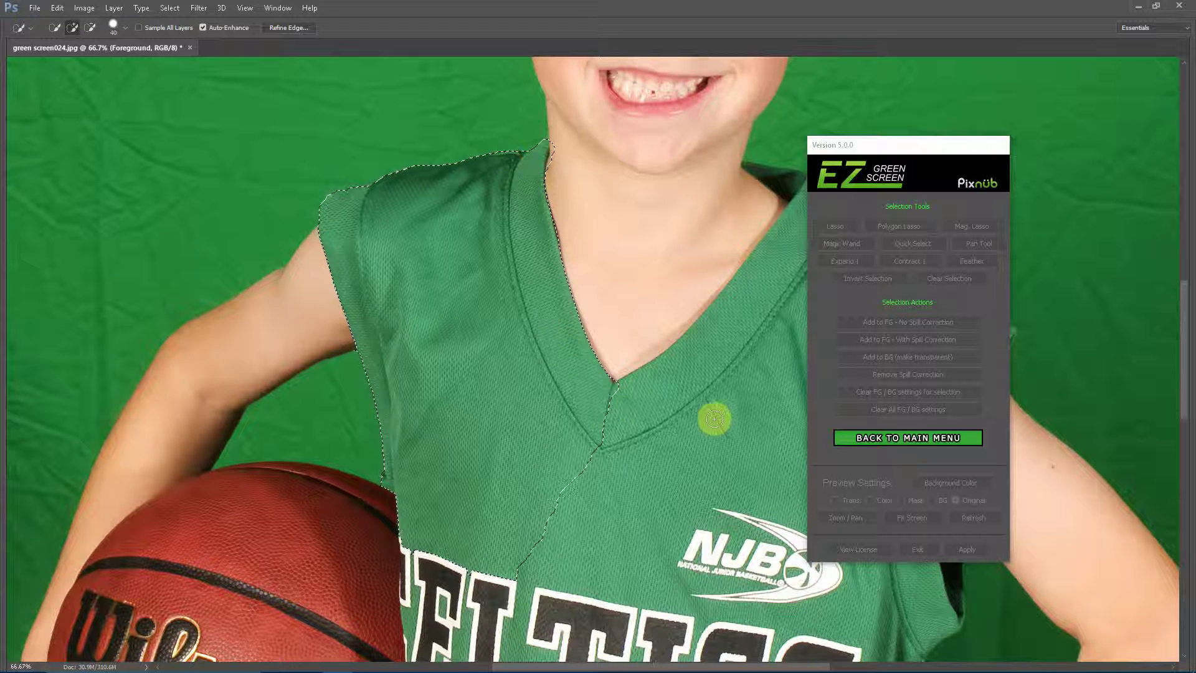
{"action": "left_click", "coordinate": [983, 263]}
{"action": "left_click", "coordinate": [679, 220]}
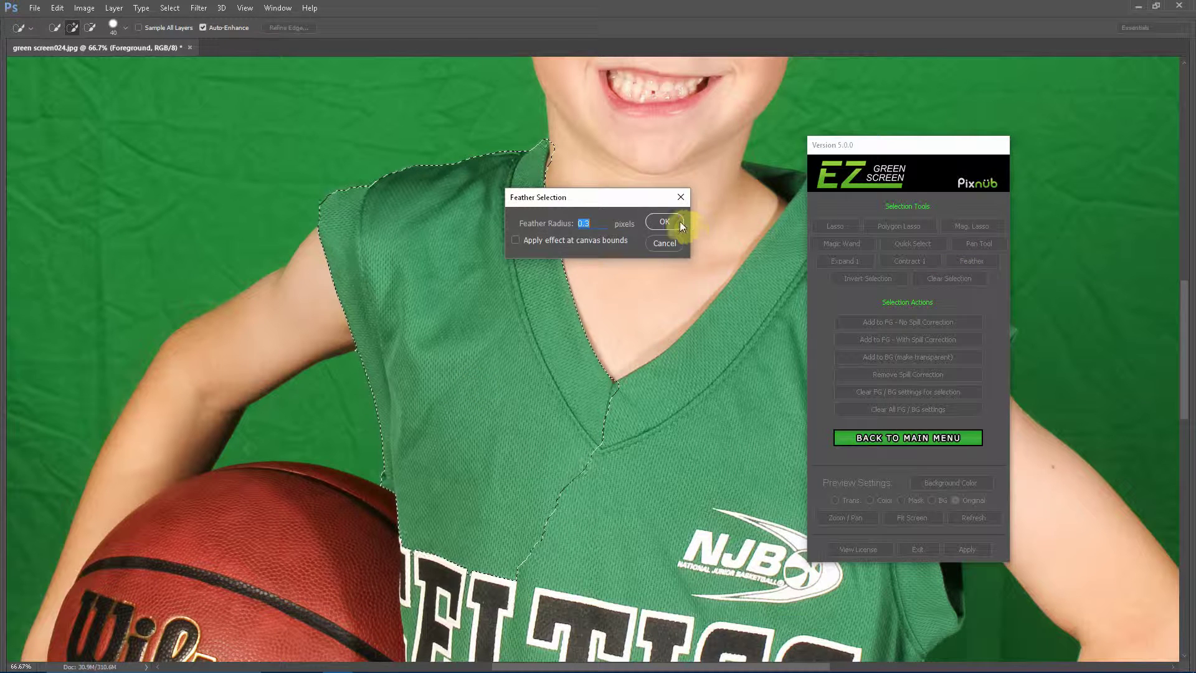
{"action": "left_click", "coordinate": [926, 321]}
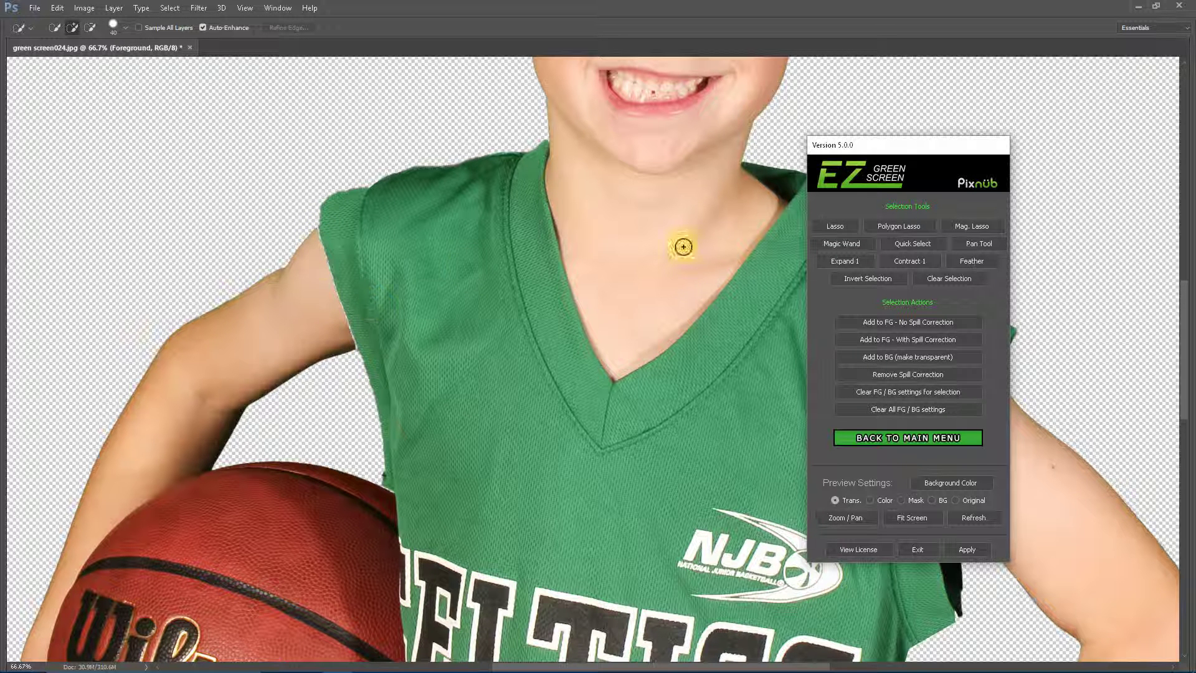
Lasso the missing strip along the arm and sleeve edge and add it to FG without spill correction
{"action": "left_click", "coordinate": [845, 227]}
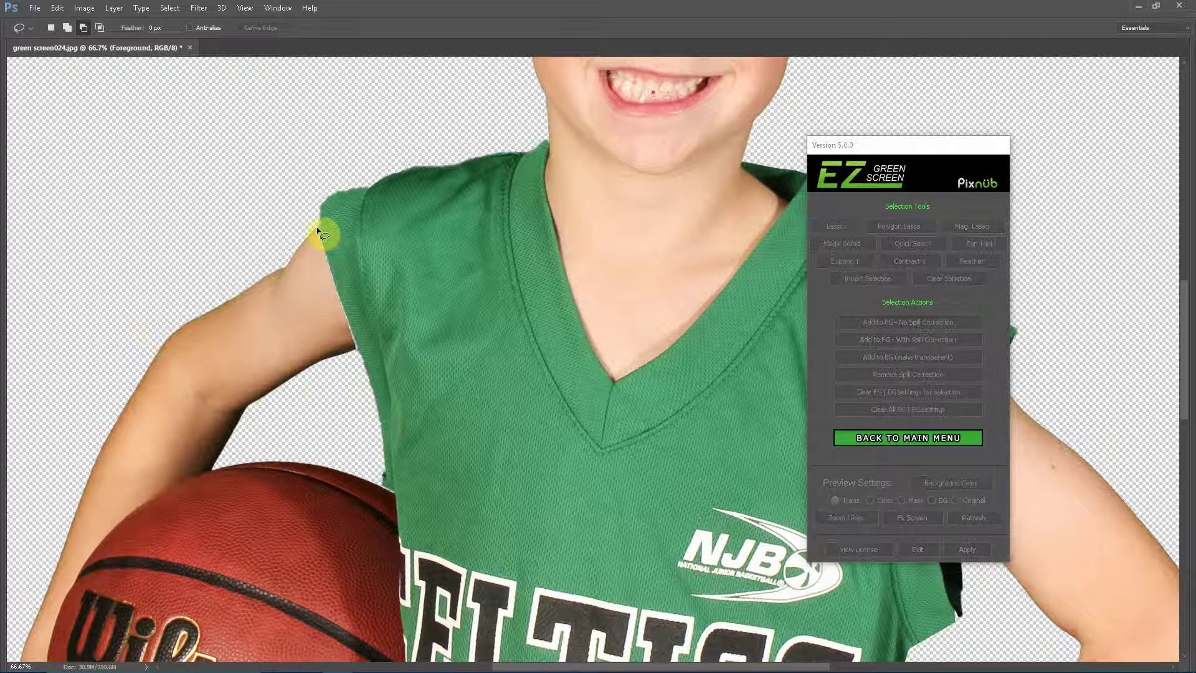
{"action": "mouse_move", "coordinate": [316, 231]}
{"action": "left_mouse_down"}
{"action": "mouse_move", "coordinate": [333, 326]}
{"action": "mouse_move", "coordinate": [354, 348]}
{"action": "mouse_move", "coordinate": [360, 322]}
{"action": "left_mouse_up"}
{"action": "left_click_drag", "start_coordinate": [349, 226], "coordinate": [351, 226]}
{"action": "left_click", "coordinate": [881, 326]}
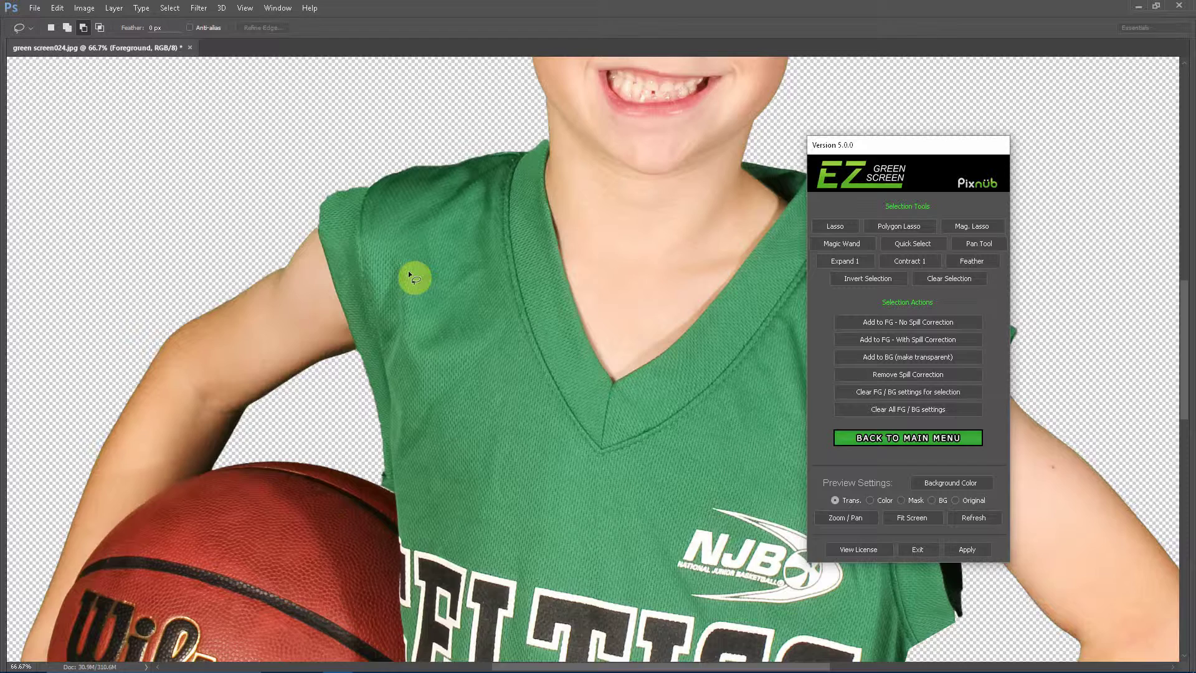
Zoom out and pan over the boy from the number 24 to his face to inspect the cutout
{"action": "key", "text": "ctrl+minus"}
{"action": "key", "text": "ctrl+minus"}
{"action": "key", "text": "ctrl+minus"}
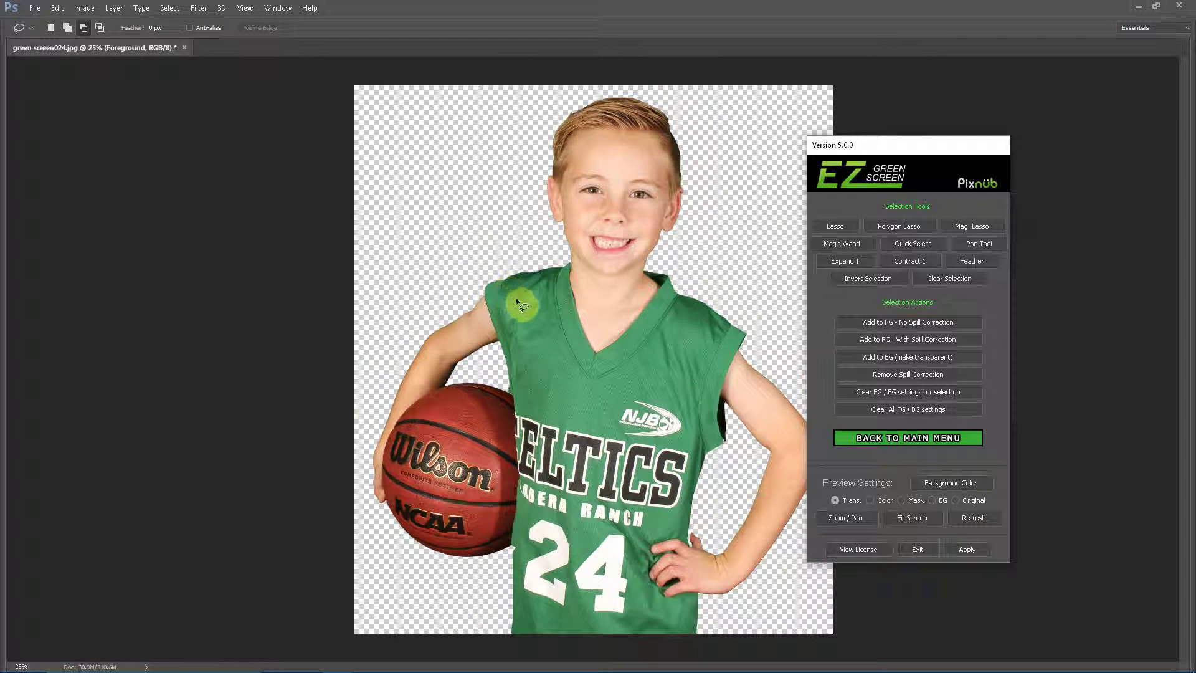
{"action": "left_click", "coordinate": [651, 397]}
{"action": "left_click", "coordinate": [665, 426]}
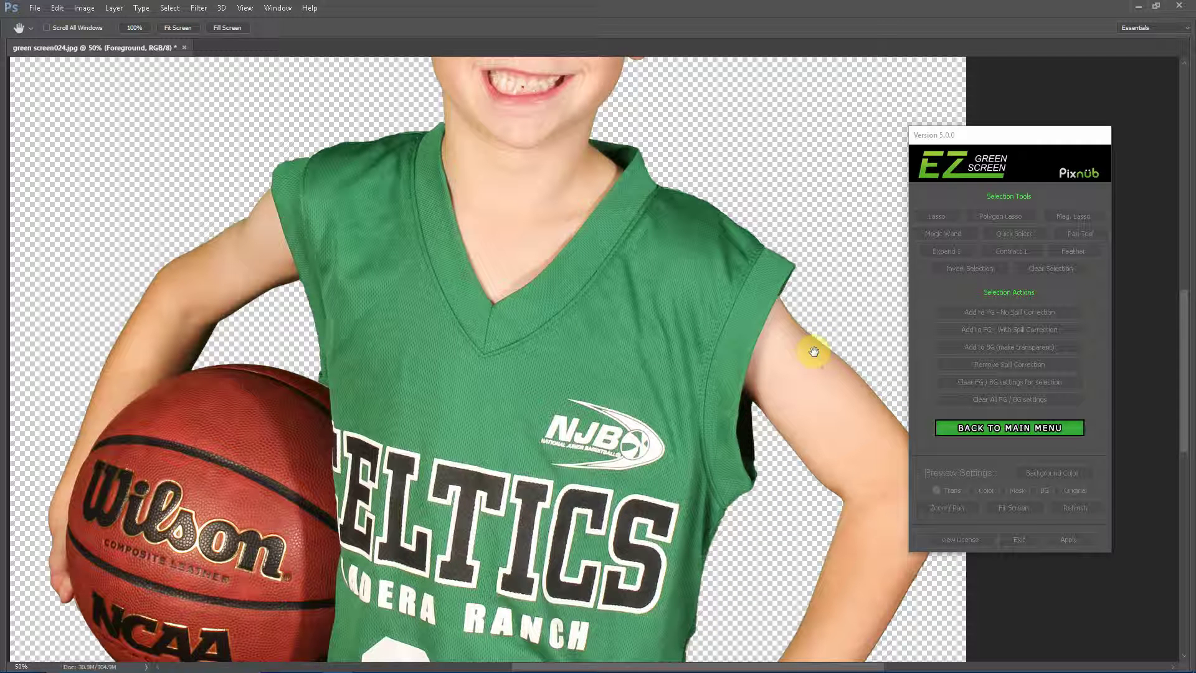
{"action": "left_click", "coordinate": [750, 299]}
{"action": "left_click_drag", "start_coordinate": [767, 424], "coordinate": [745, 219]}
{"action": "left_click_drag", "start_coordinate": [689, 390], "coordinate": [699, 508]}
{"action": "left_click_drag", "start_coordinate": [702, 178], "coordinate": [697, 449]}
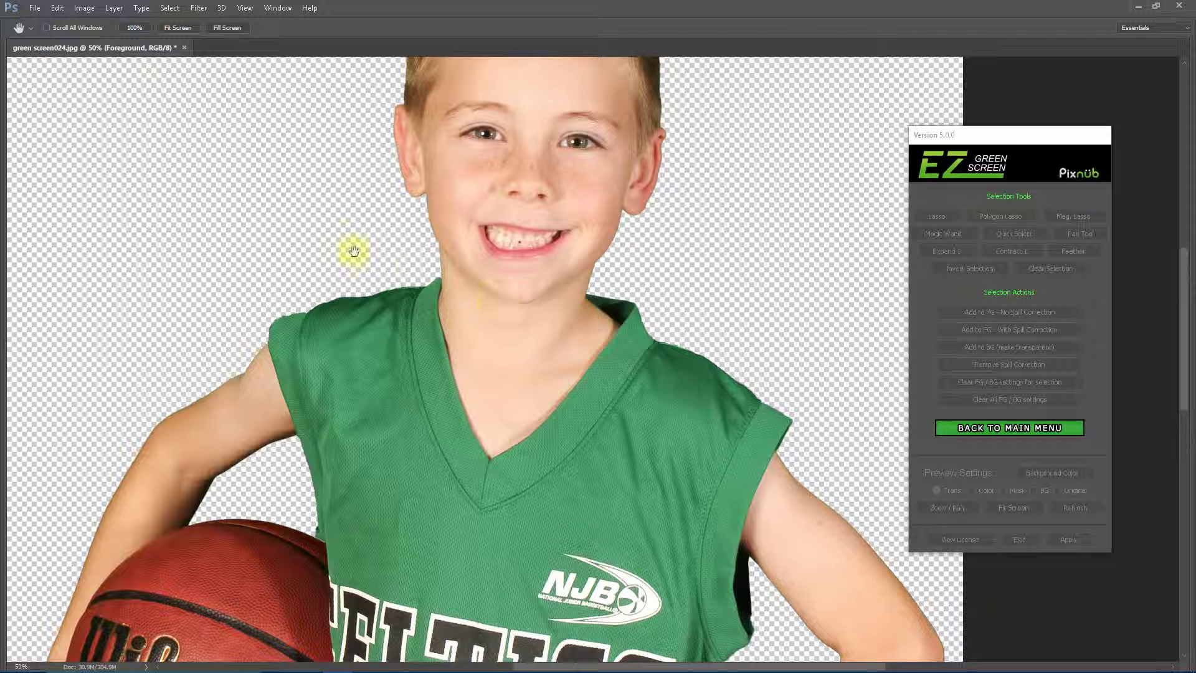
{"action": "left_click_drag", "start_coordinate": [390, 433], "coordinate": [503, 414]}
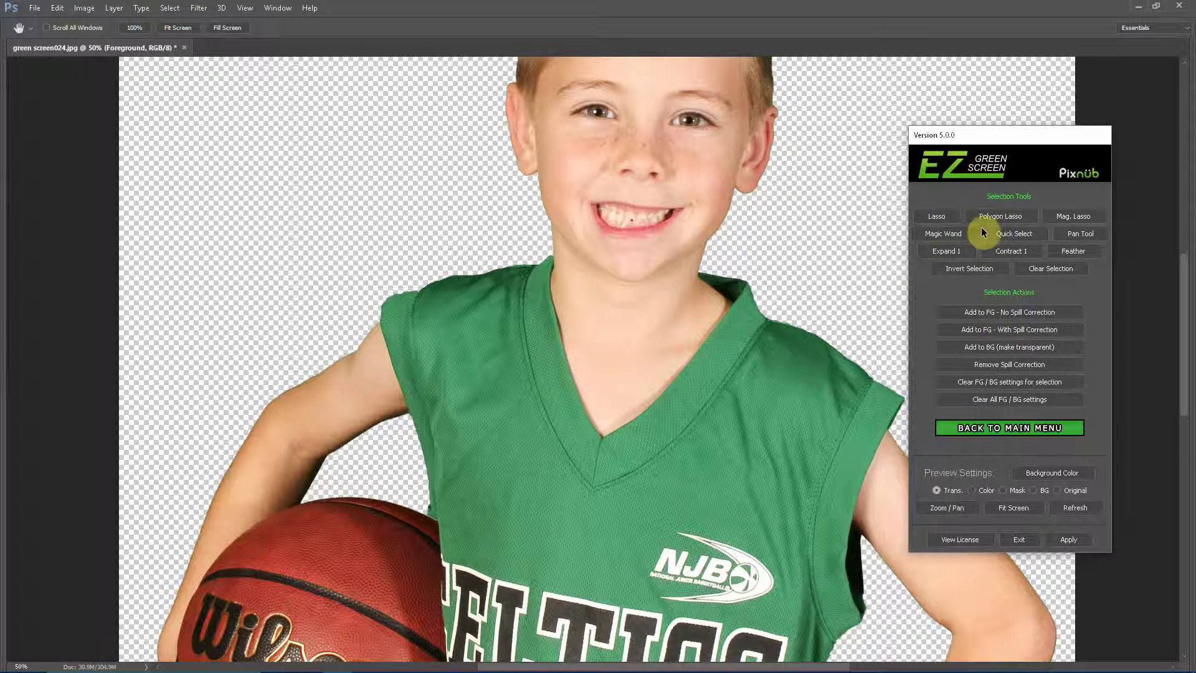
Lasso the left shoulder, clear its FG / BG settings, and compare the Original and Trans previews
{"action": "left_click", "coordinate": [936, 216]}
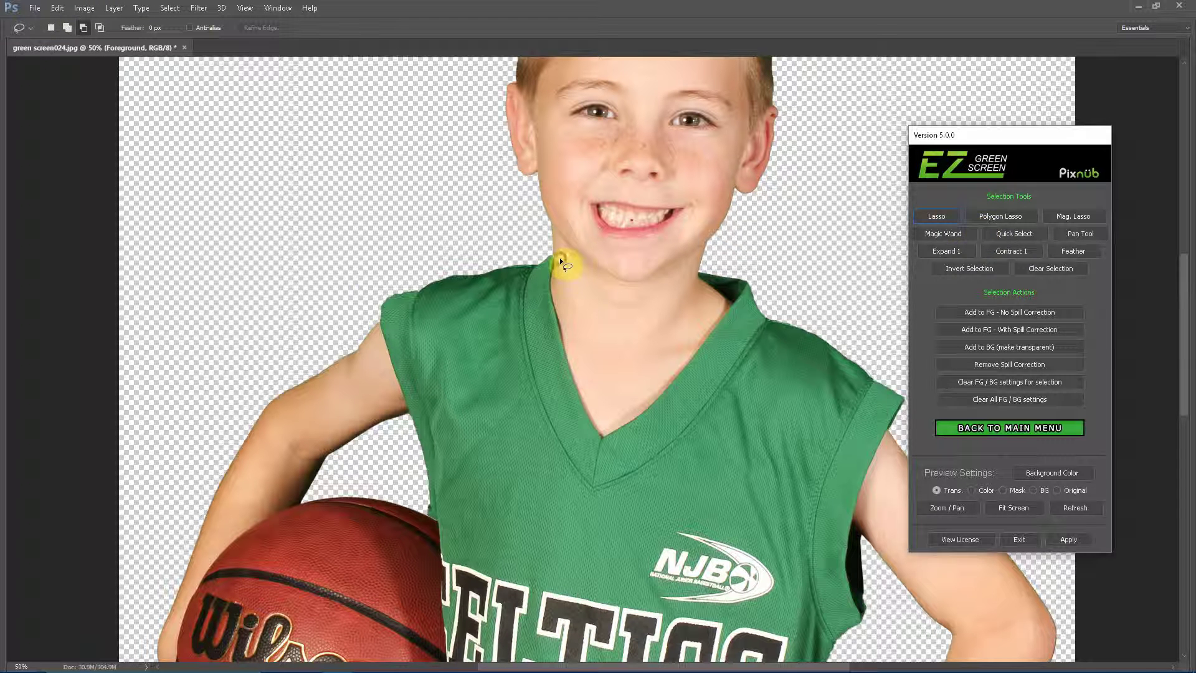
{"action": "mouse_move", "coordinate": [560, 257]}
{"action": "left_mouse_down"}
{"action": "mouse_move", "coordinate": [444, 236]}
{"action": "mouse_move", "coordinate": [381, 250]}
{"action": "mouse_move", "coordinate": [361, 279]}
{"action": "left_mouse_up"}
{"action": "mouse_move", "coordinate": [377, 337]}
{"action": "left_mouse_down"}
{"action": "mouse_move", "coordinate": [411, 356]}
{"action": "mouse_move", "coordinate": [529, 340]}
{"action": "mouse_move", "coordinate": [570, 290]}
{"action": "mouse_move", "coordinate": [569, 262]}
{"action": "left_mouse_up"}
{"action": "left_click", "coordinate": [1026, 383]}
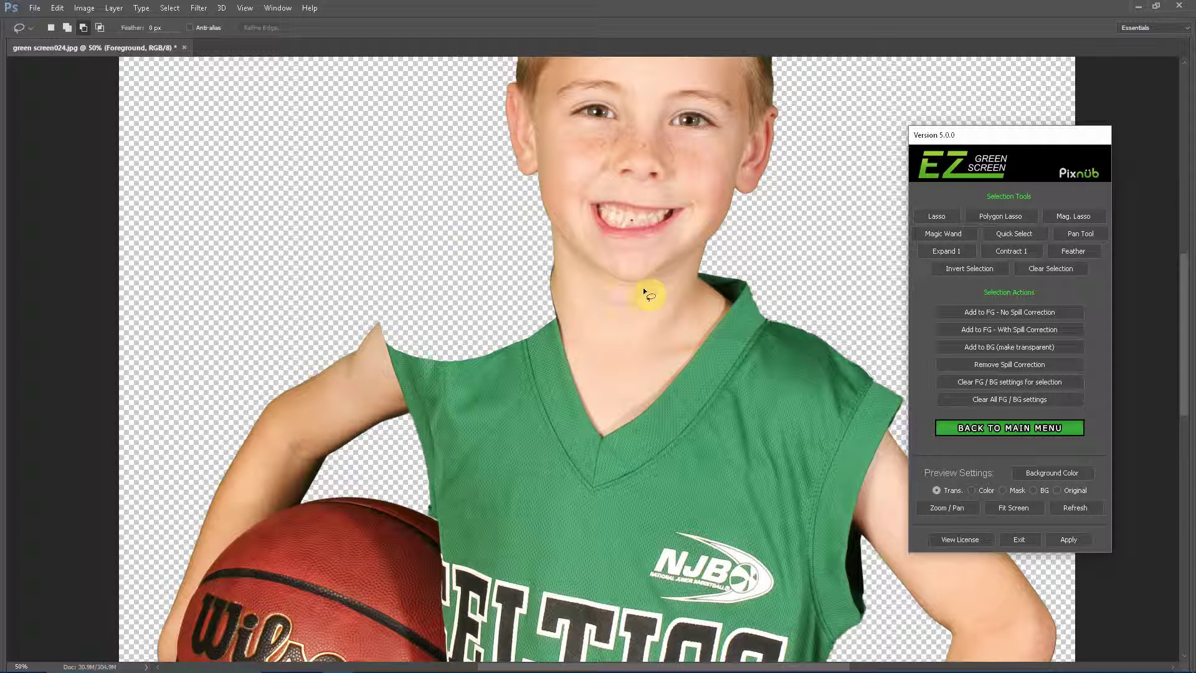
{"action": "left_click", "coordinate": [1072, 493]}
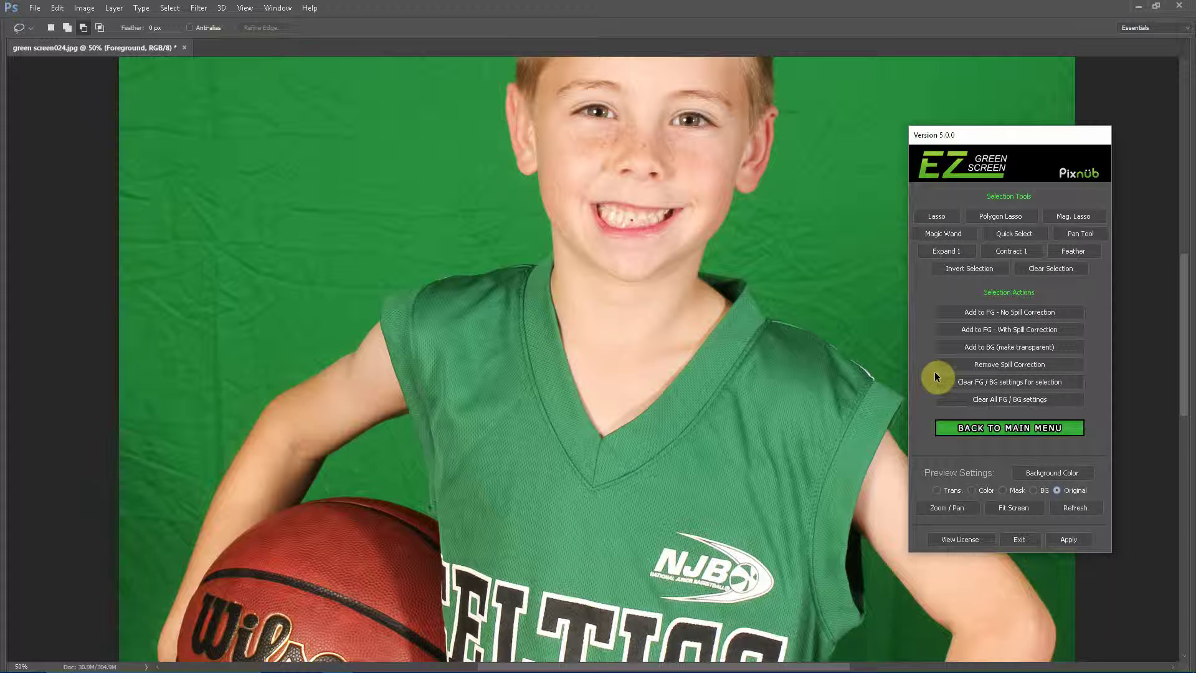
{"action": "left_click", "coordinate": [938, 491]}
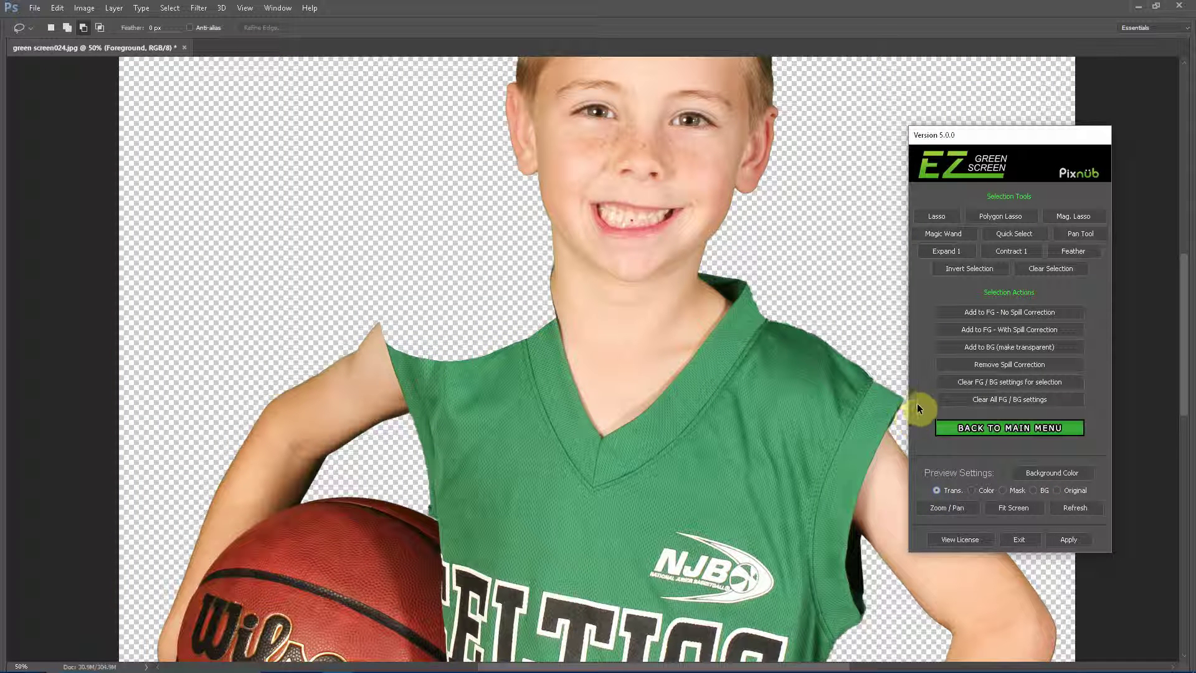
Clear all FG / BG settings in EZ Green Screen and scroll down the canvas to review the jersey
{"action": "left_click", "coordinate": [1003, 401]}
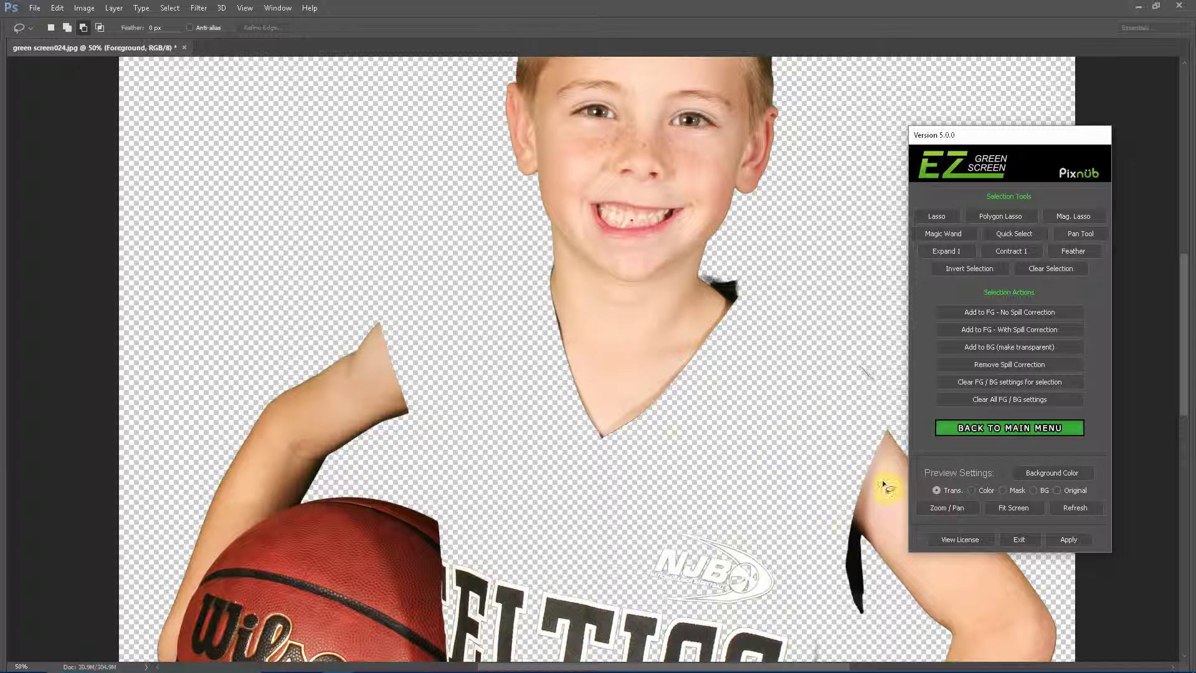
{"action": "left_click", "coordinate": [1003, 213]}
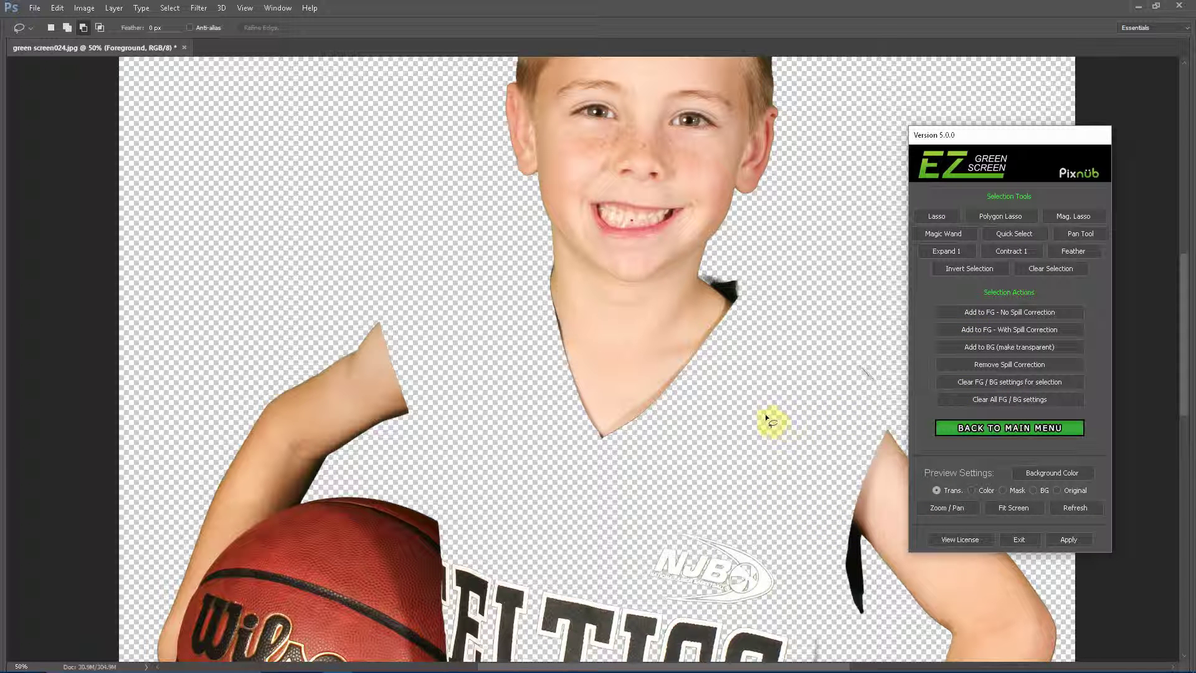
{"action": "scroll", "coordinate": [759, 412], "scroll_direction": "down", "scroll_amount": 5}
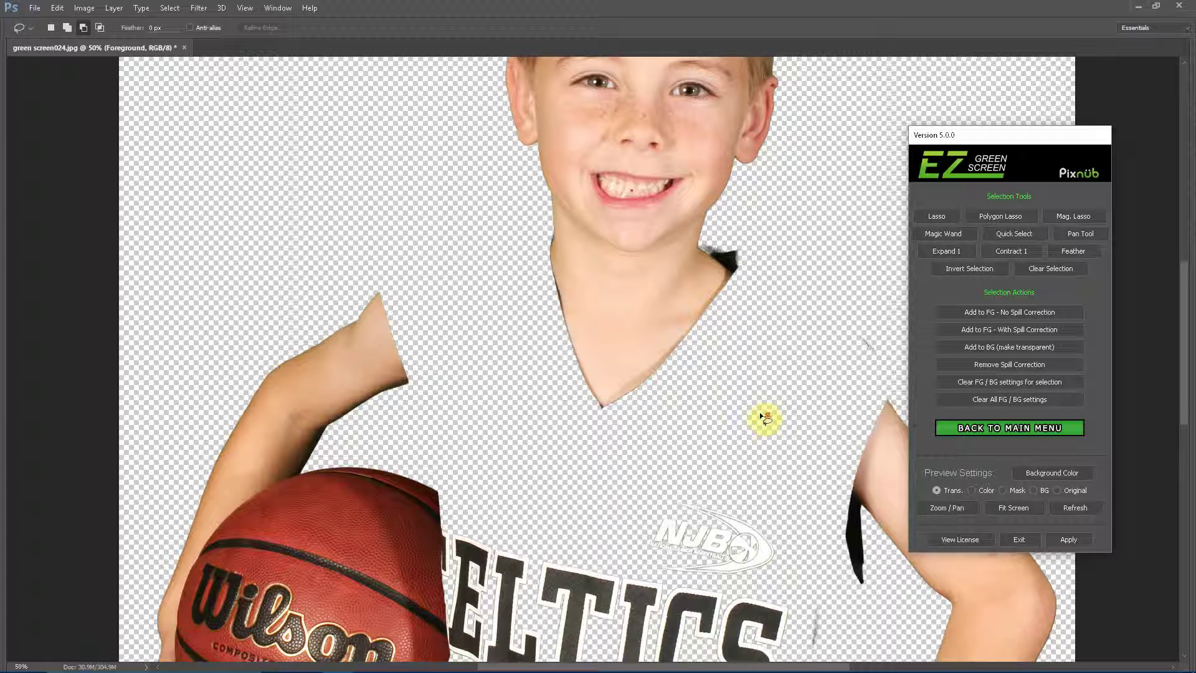
{"action": "scroll", "coordinate": [760, 413], "scroll_direction": "down", "scroll_amount": 5}
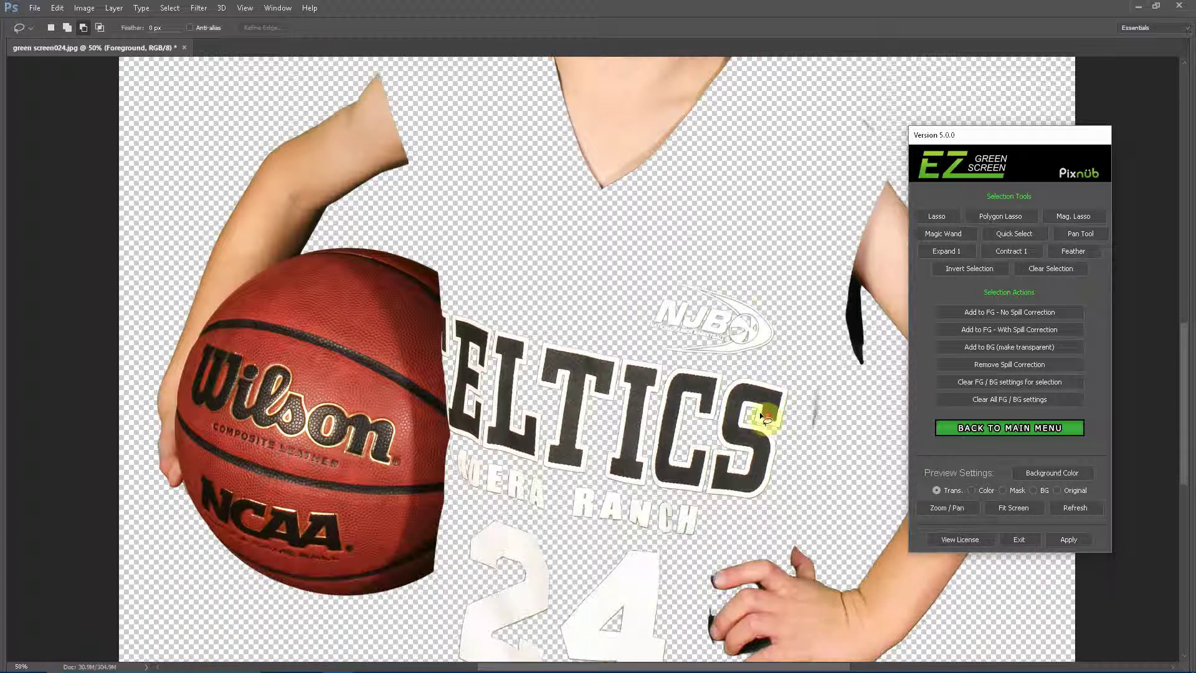
{"action": "scroll", "coordinate": [760, 412], "scroll_direction": "down", "scroll_amount": 2}
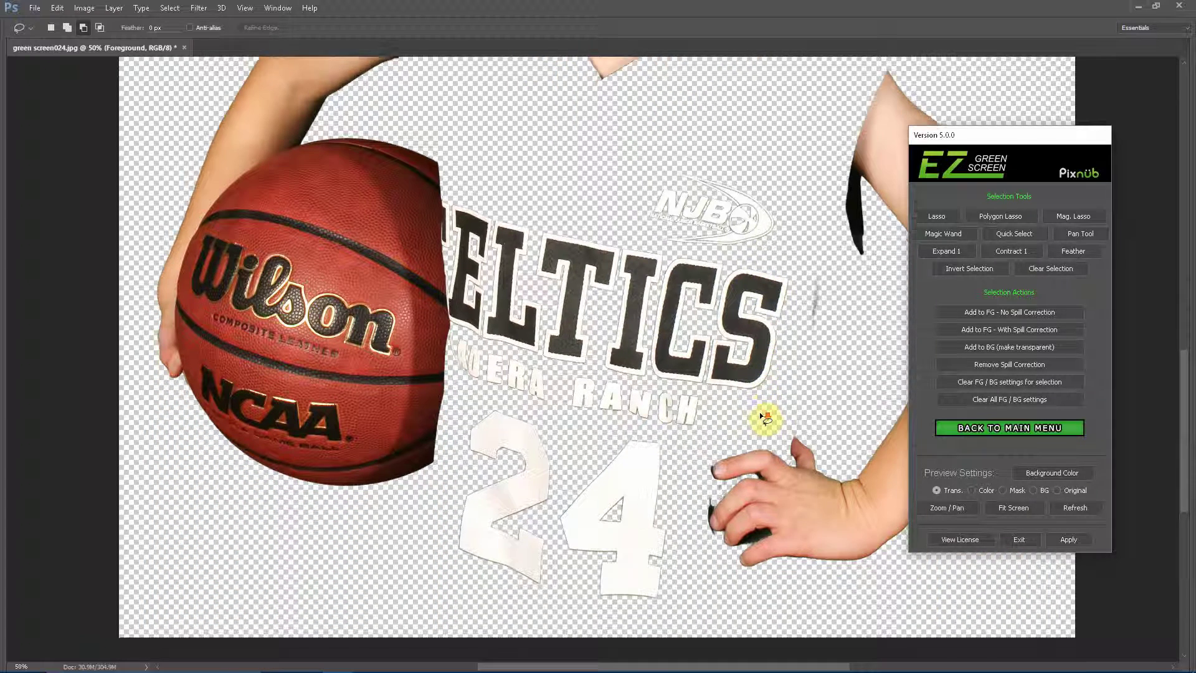